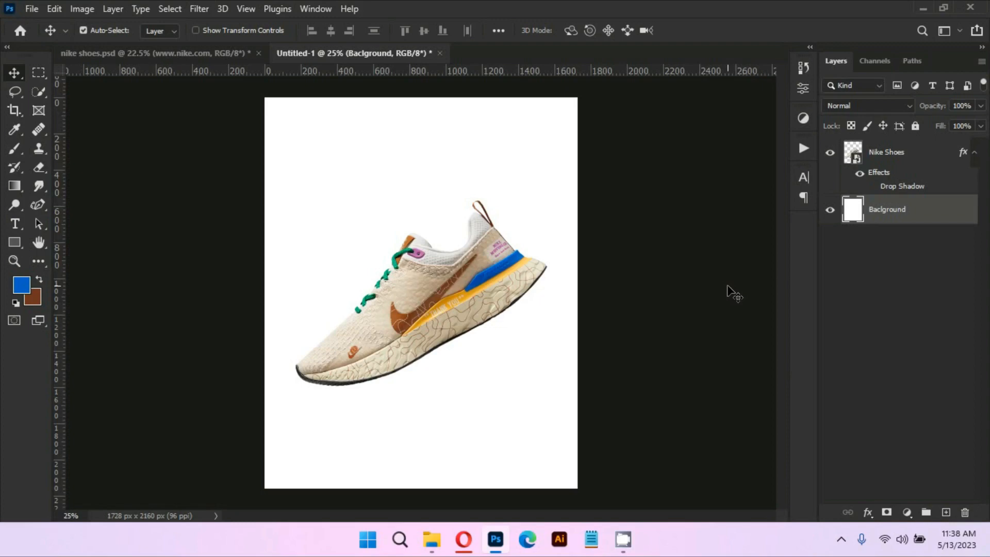
Step: Fill the background layer with the peach radial gradient, spreading from the canvas centre past its lower corner
left_click(832, 210)
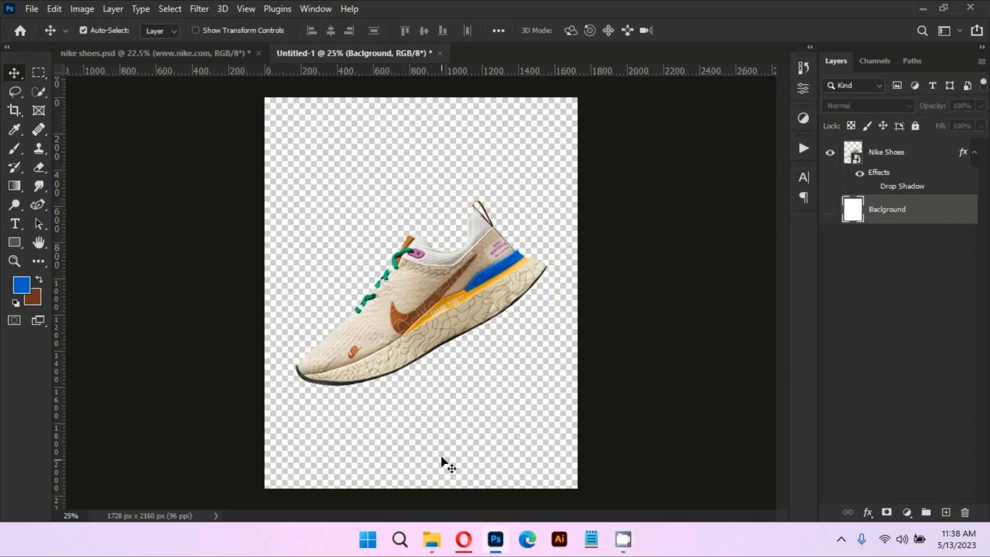
left_click(830, 210)
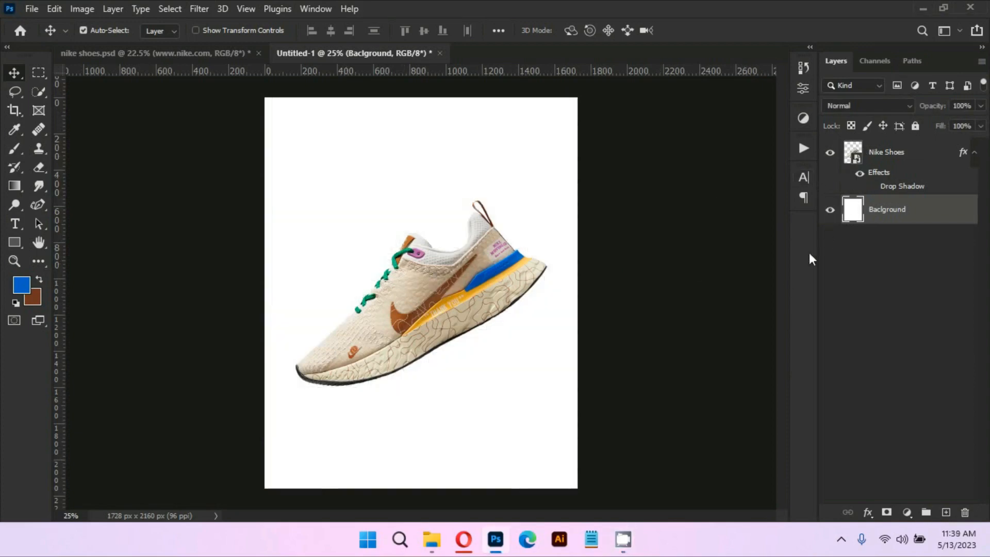
left_click(15, 186)
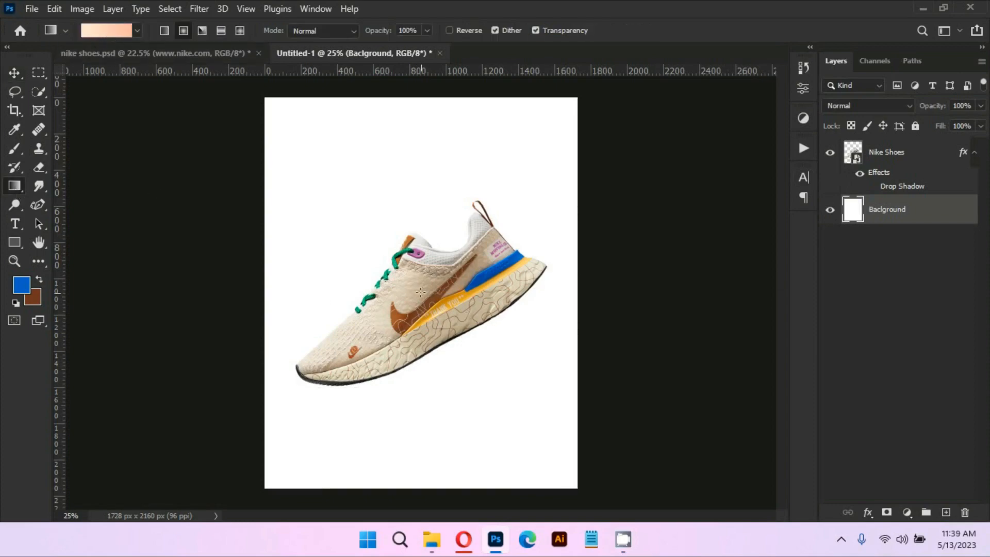
left_click_drag(421, 292, 662, 498)
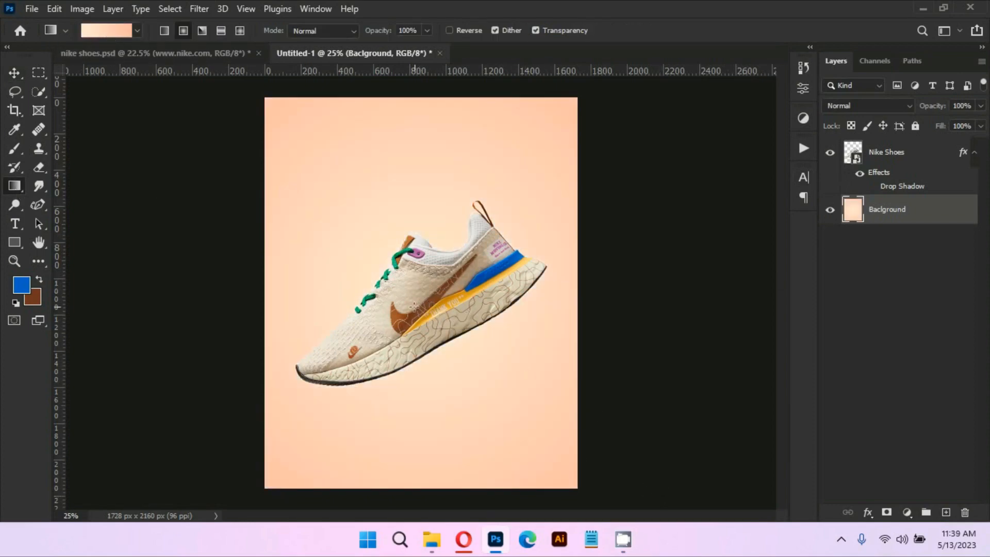
left_click_drag(414, 307, 691, 500)
left_click_drag(434, 295, 704, 490)
Step: Add the blue text "Nike" in Nohemi Semi Bold, 154 pt, near the upper part of the poster above the shoe
key("t")
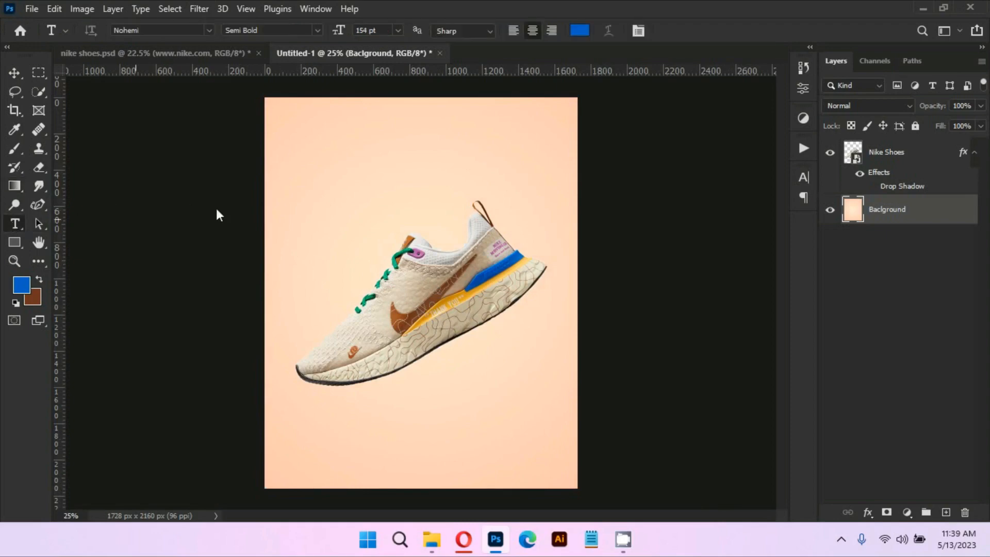
left_click(335, 159)
type("Nike")
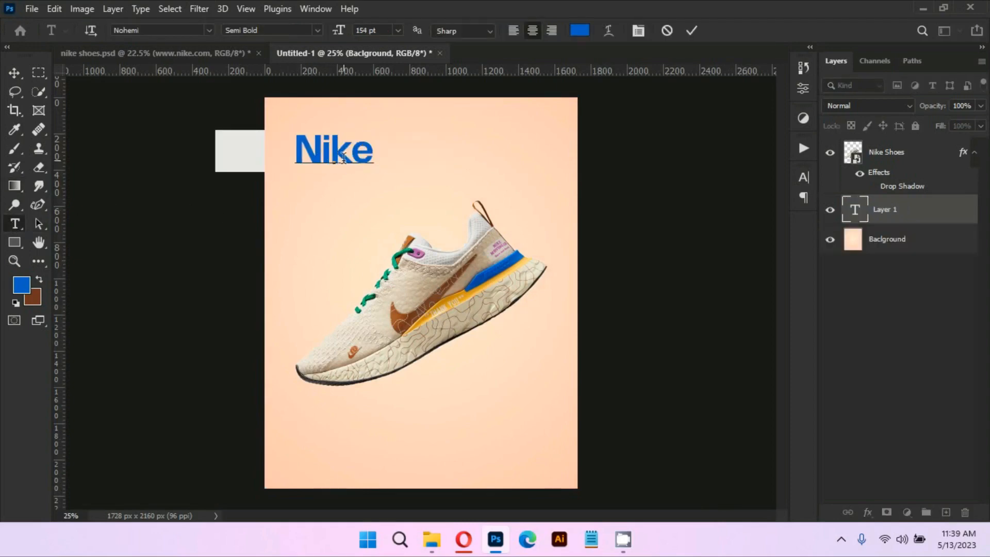
left_click(692, 31)
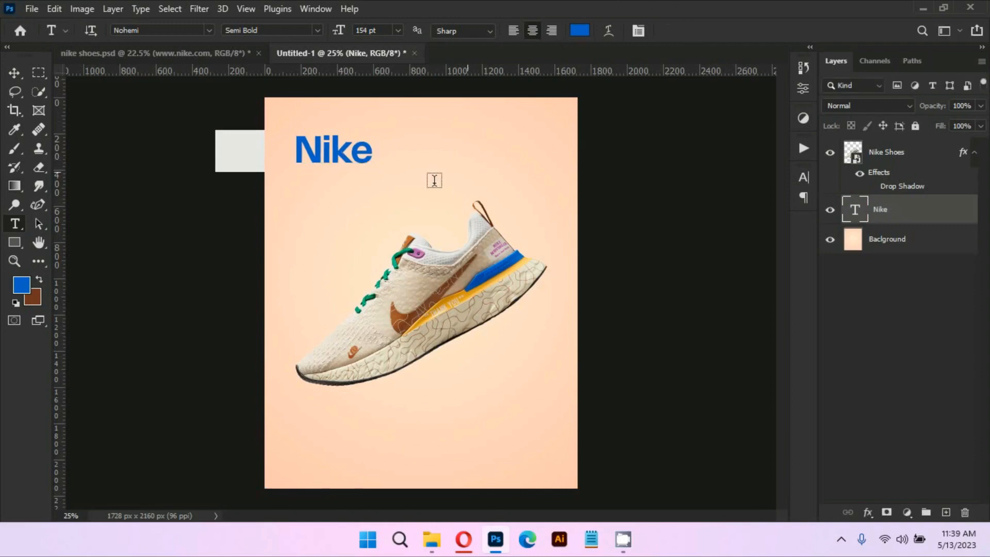
Step: Add a separate text "Runner" below "Nike" and set its font size to 239 pt
left_click(320, 240)
type("Runner")
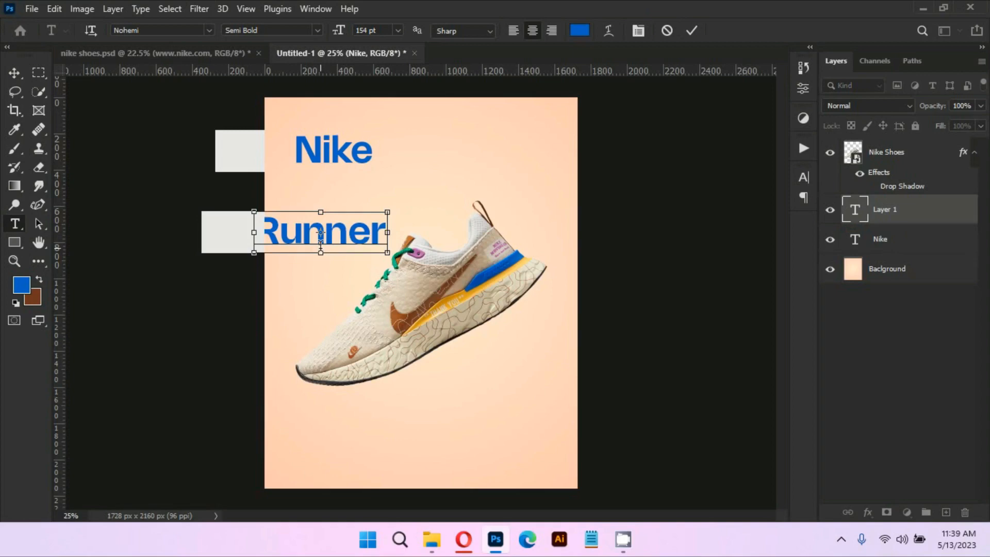
key("ctrl+a")
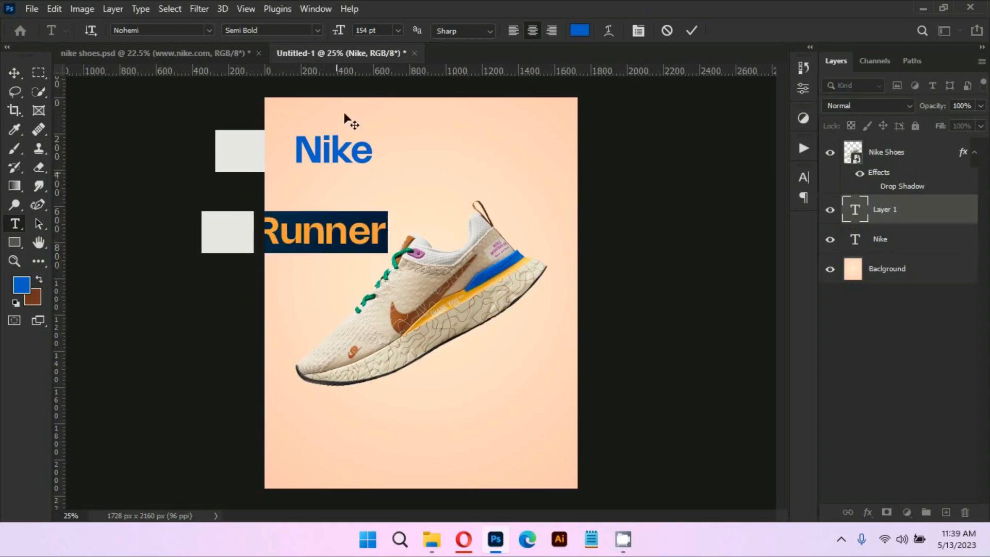
left_click_drag(338, 32, 394, 46)
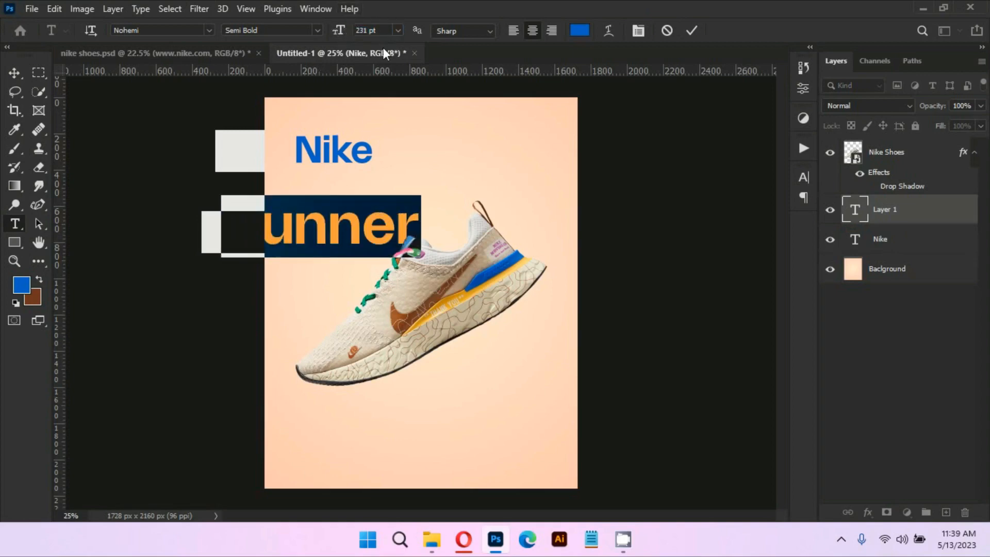
left_click_drag(337, 32, 342, 32)
left_click(690, 32)
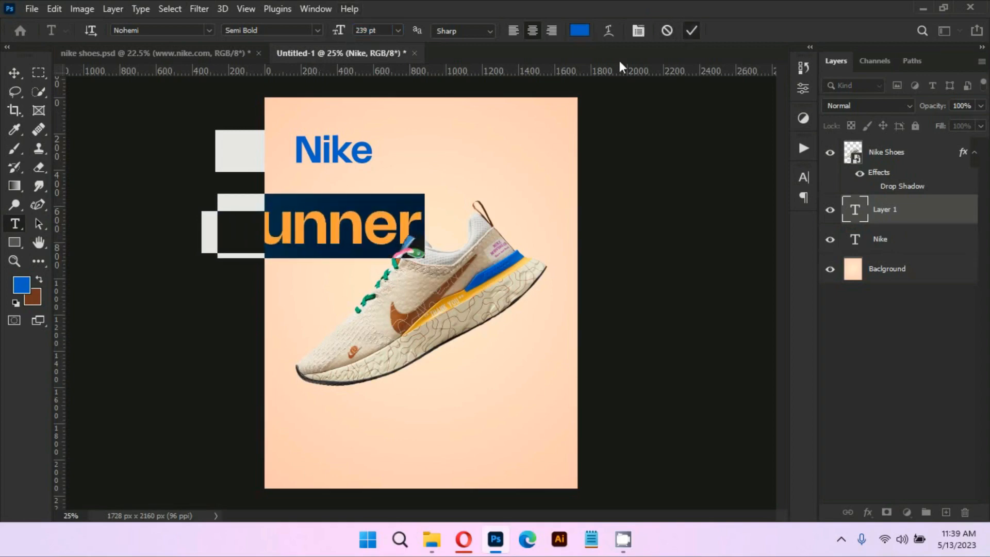
Step: Move the "Runner" text up and centre it horizontally on the canvas, partly behind the shoe's heel
key("v")
left_click_drag(316, 230, 422, 221)
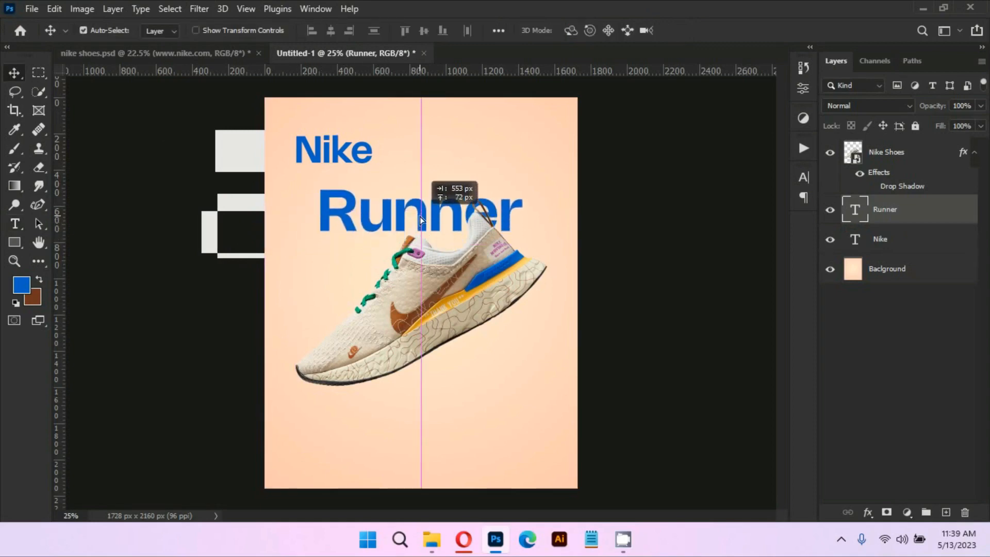
left_click_drag(421, 220, 421, 220)
Step: Enlarge the "Runner" text slightly and move "Nike" directly above it so their left edges line up
double_click(413, 203)
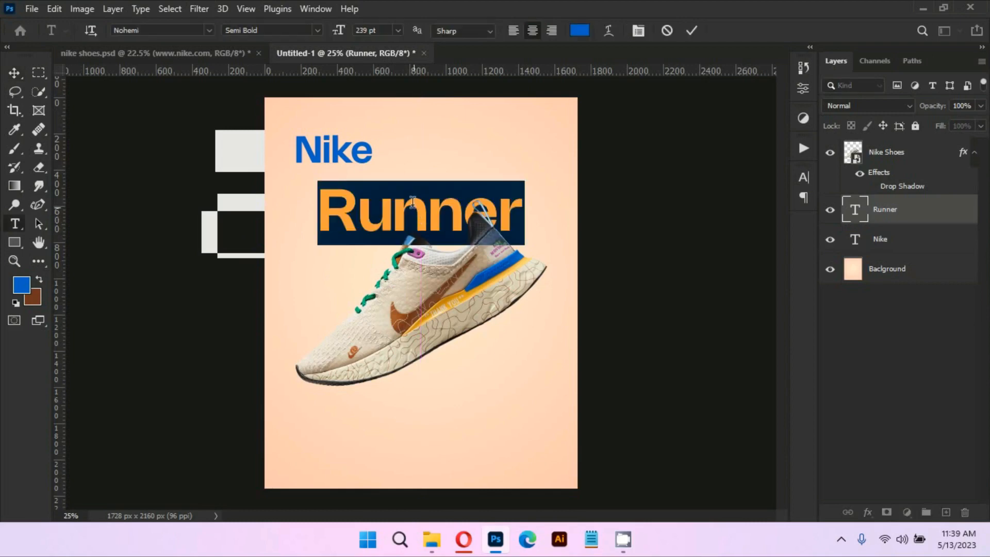
left_click_drag(340, 32, 354, 36)
left_click(691, 32)
key("v")
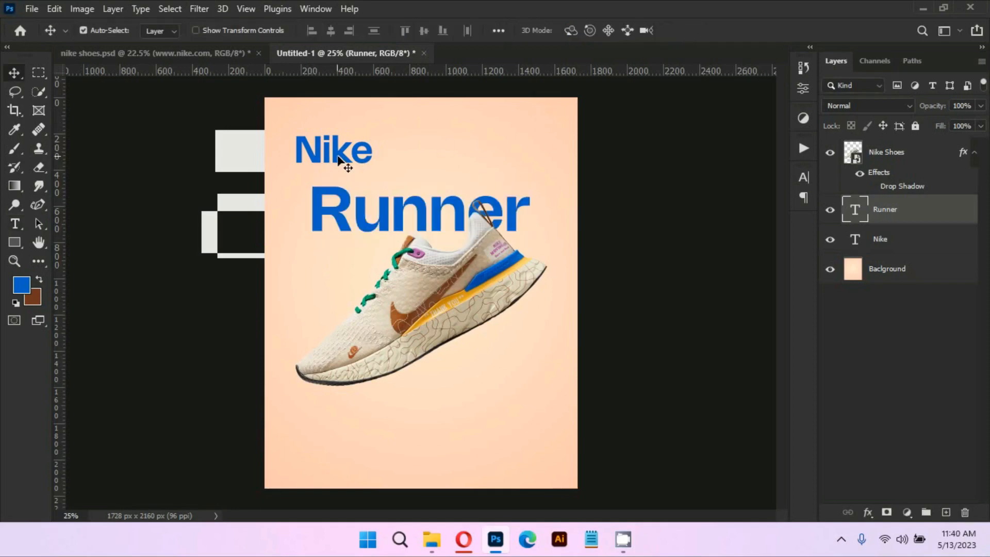
left_click_drag(336, 159, 354, 165)
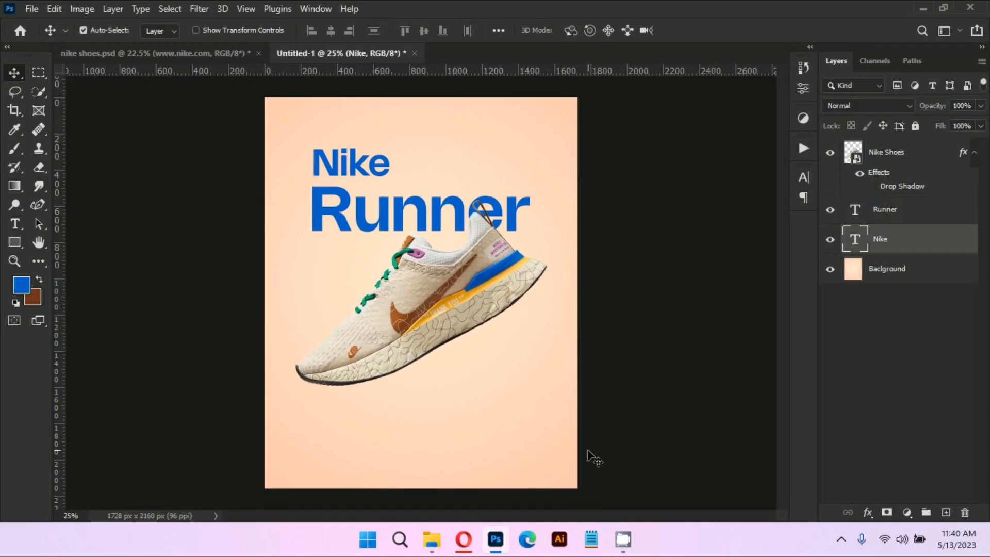
Step: Create a new empty layer and place it between the "Nike" text layer and the background layer
left_click(947, 512)
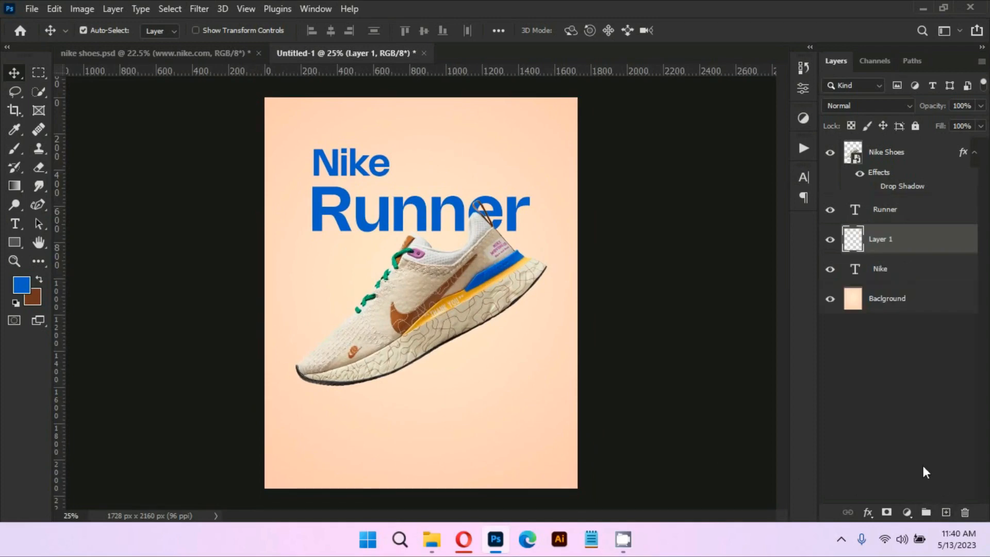
left_click_drag(897, 269, 902, 231)
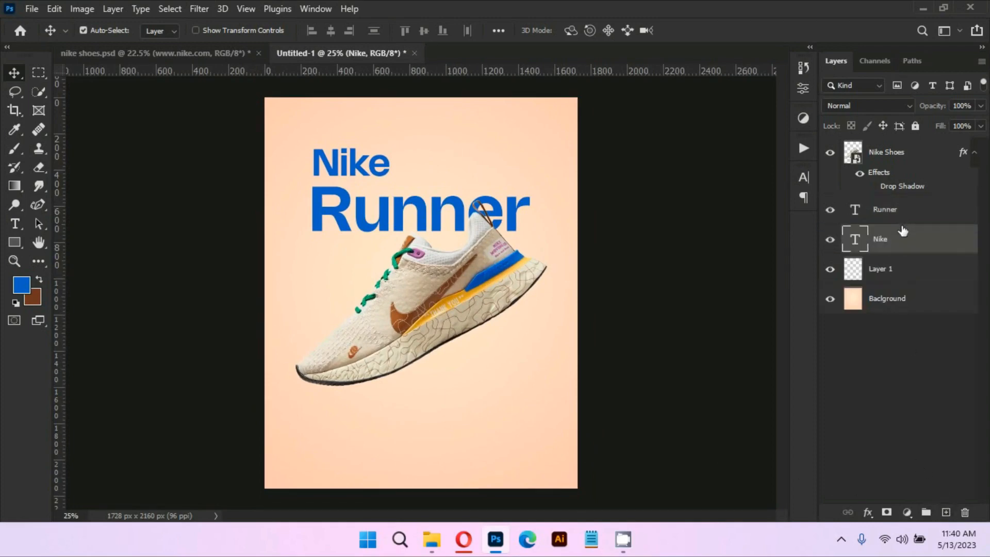
left_click(864, 279)
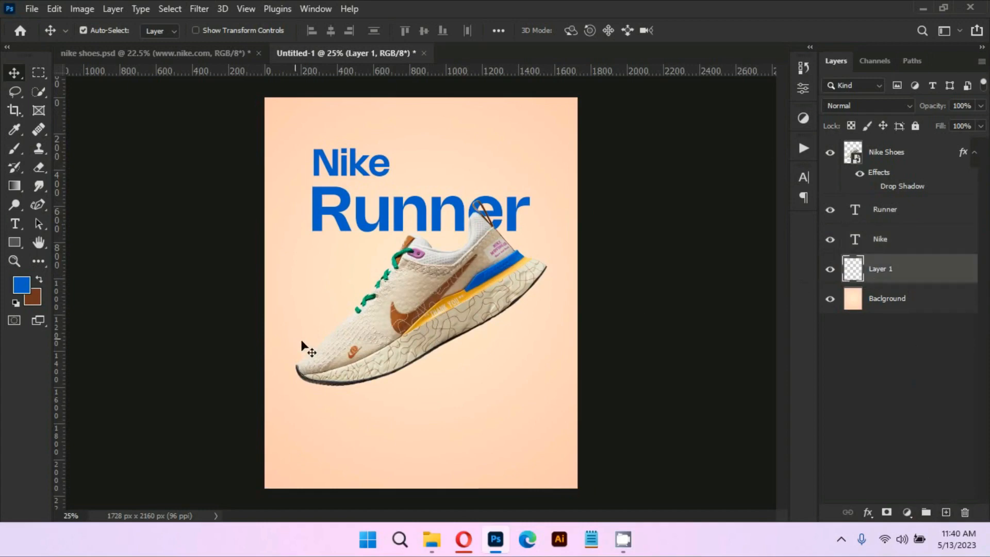
Step: Choose the KYLE Ultimate Charcoal Pencil 25px brush and enlarge it to 369 px
left_click(14, 150)
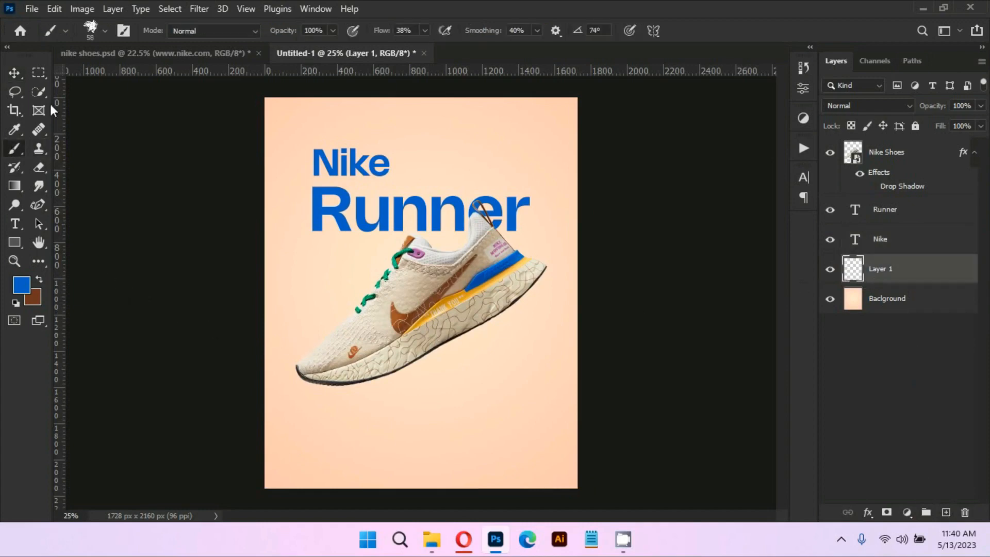
left_click(104, 32)
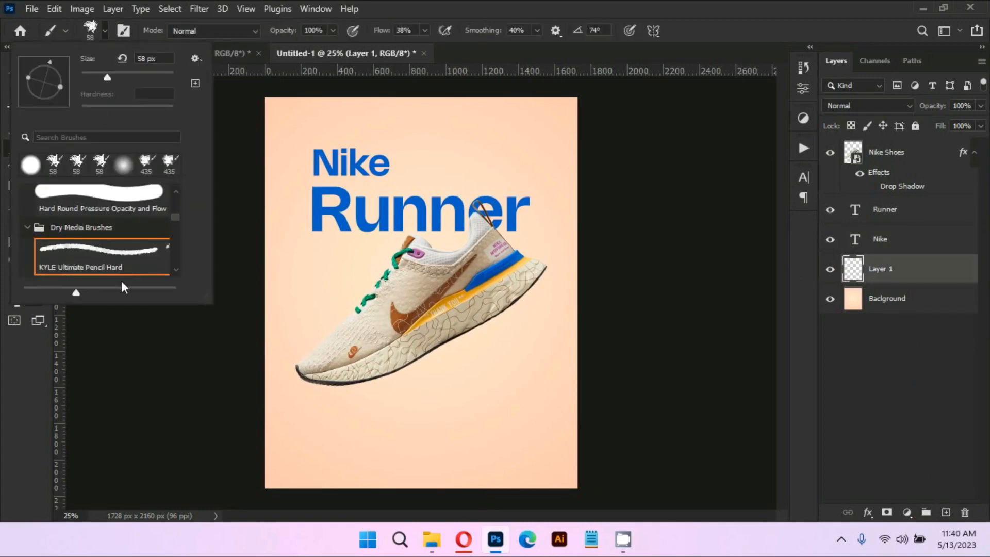
scroll(101, 229, "down", 1)
scroll(100, 228, "down", 2)
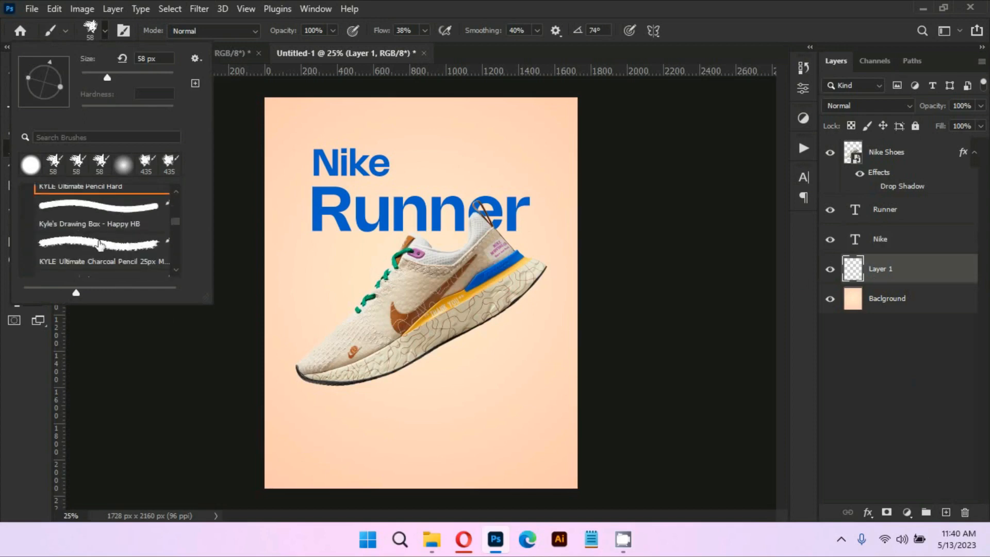
left_click(81, 253)
left_click(105, 30)
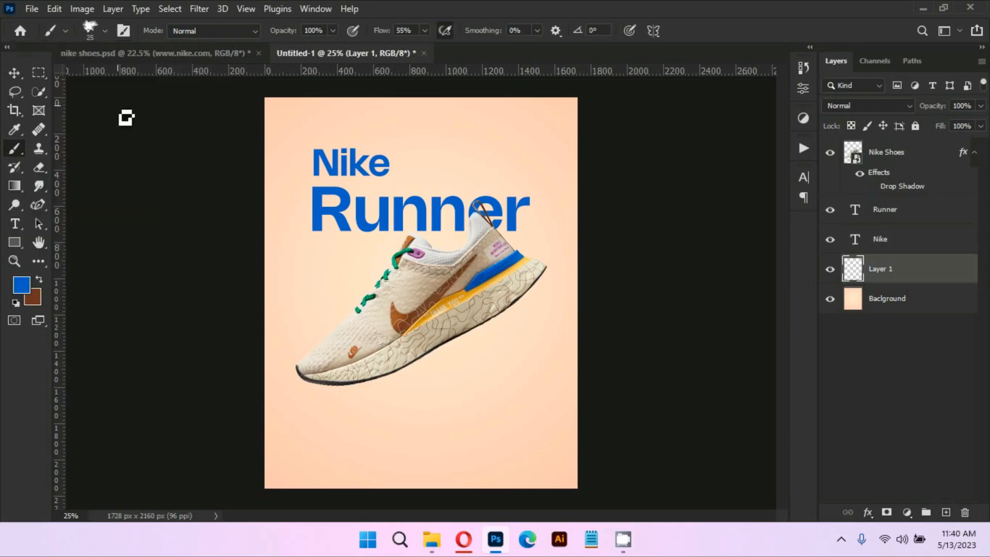
mouse_move(281, 277)
left_mouse_down()
mouse_move(309, 284)
mouse_move(291, 259)
left_mouse_up()
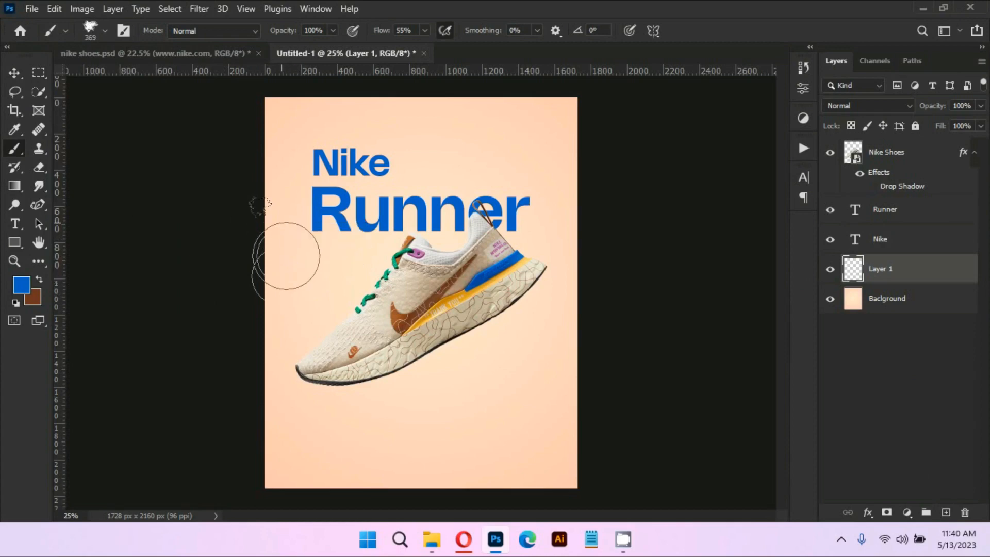
Step: Set the foreground colour to a teal green sampled from the shoe's laces
left_click(22, 288)
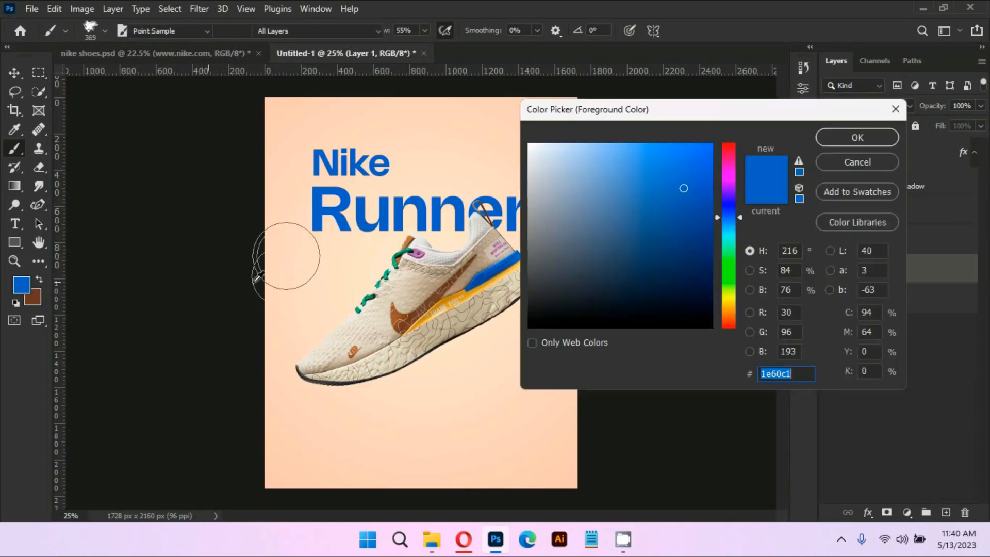
left_click(363, 303)
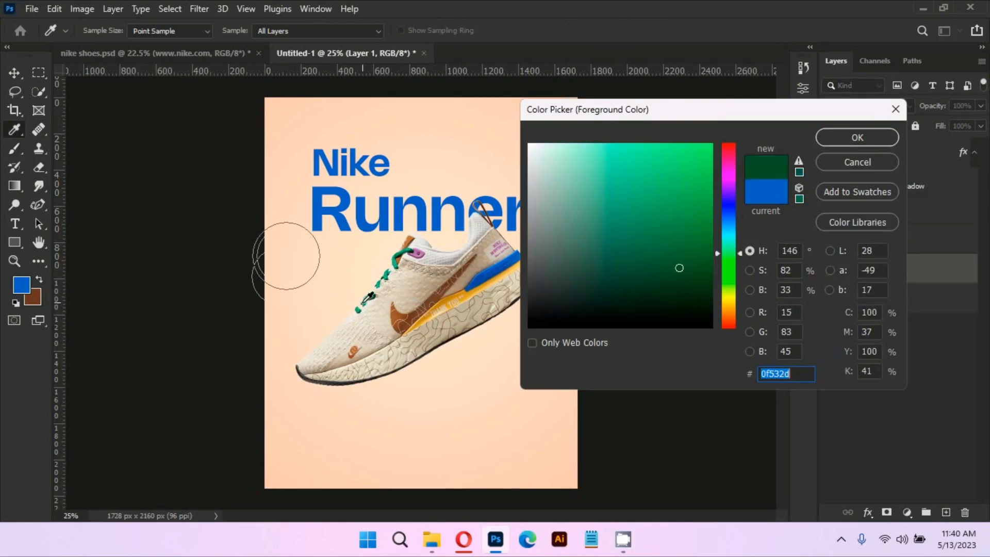
left_click(363, 303)
left_click(371, 296)
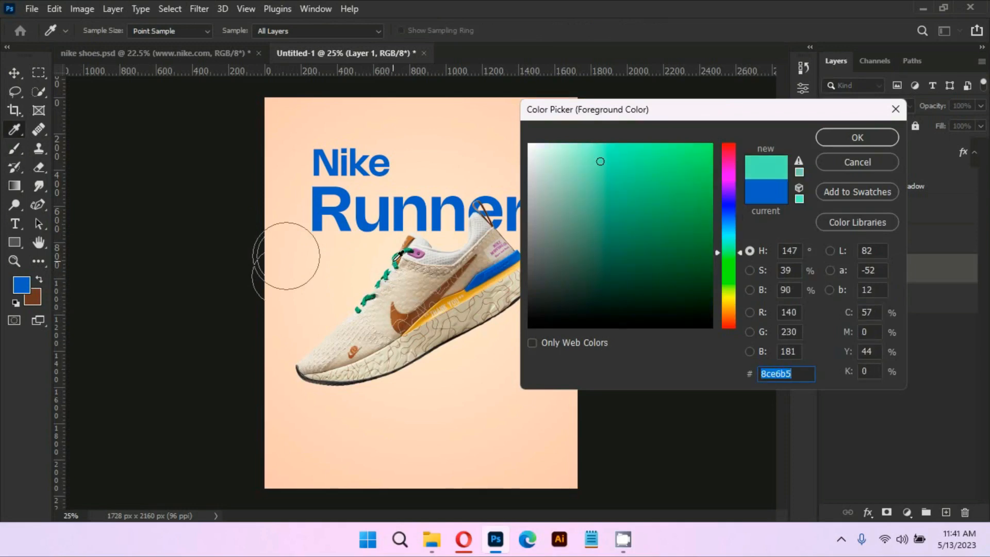
left_click(399, 256)
left_click(401, 253)
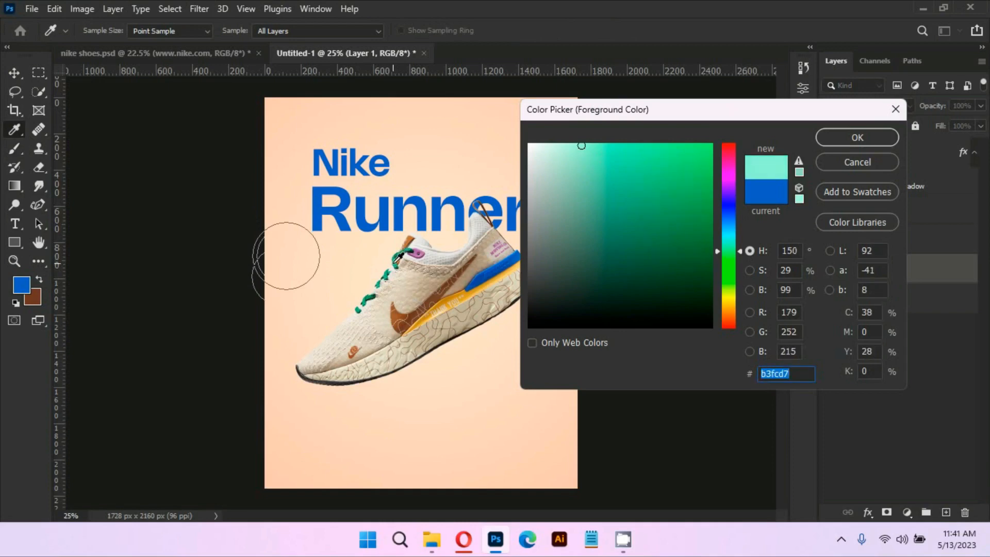
left_click(399, 257)
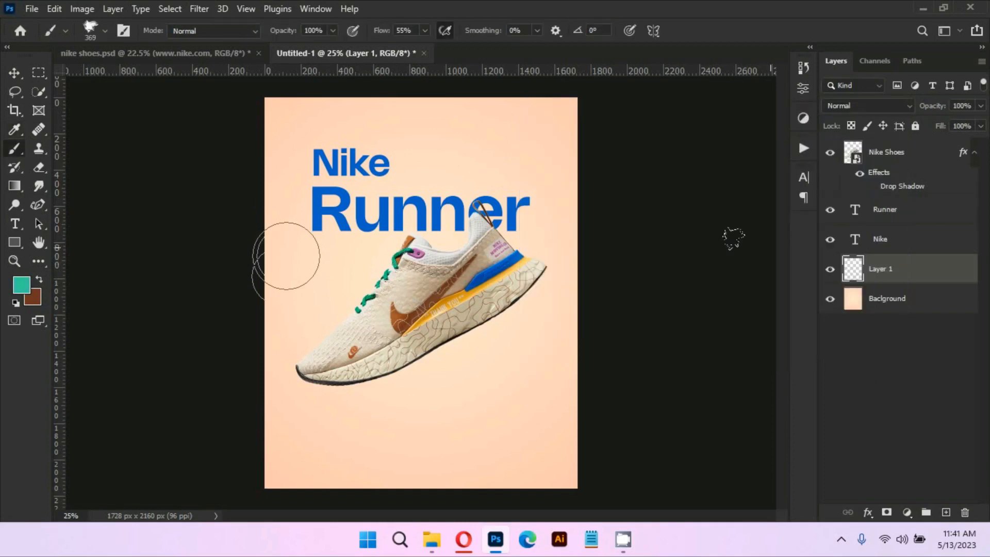
left_click(857, 137)
mouse_move(237, 222)
left_mouse_down()
mouse_move(374, 379)
mouse_move(578, 471)
left_mouse_up()
key("ctrl+z")
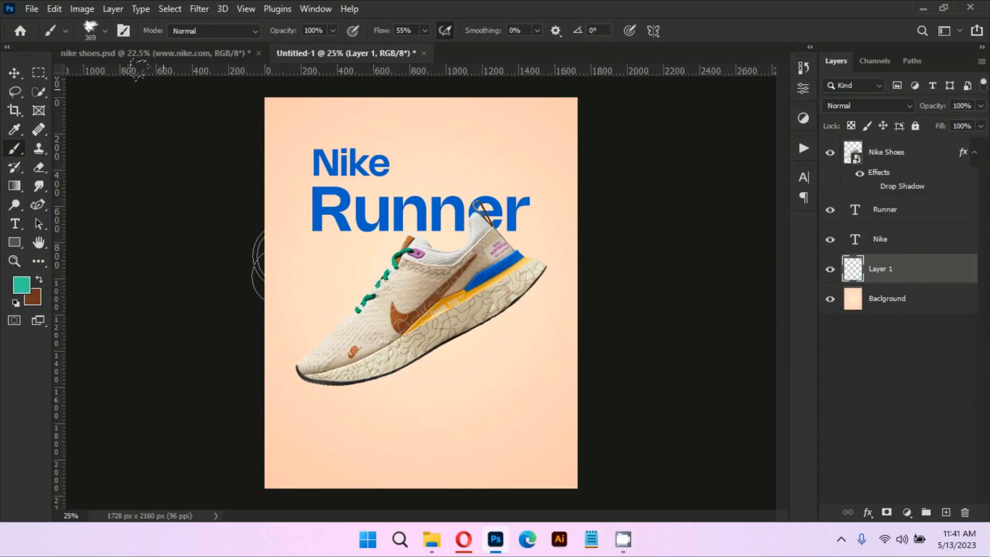
mouse_move(307, 228)
left_mouse_down()
mouse_move(329, 237)
mouse_move(355, 304)
mouse_move(361, 479)
left_mouse_up()
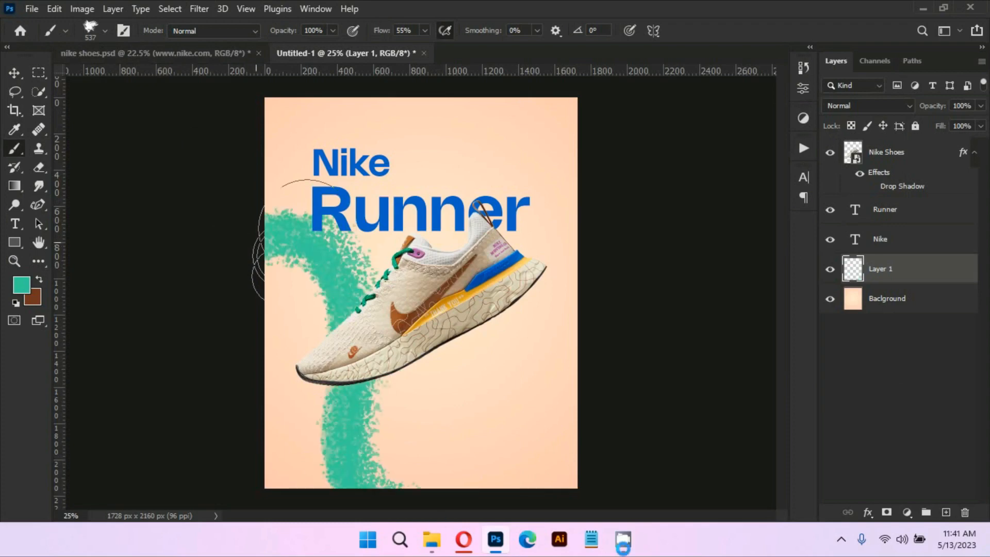
key("ctrl+z")
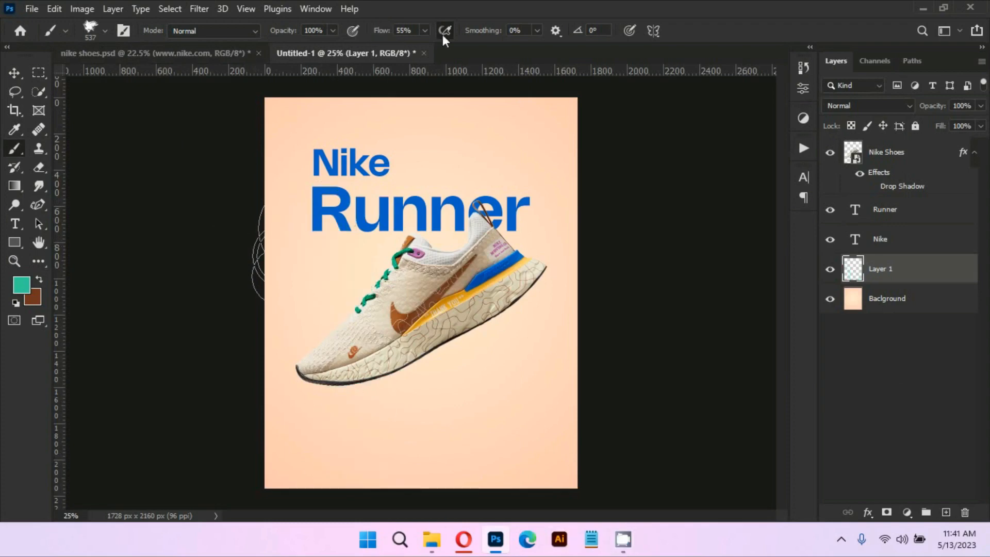
Step: Set brush smoothing to 47% and paint a 537 px curved teal stroke behind the shoe, from the canvas's left edge to its lower right
left_click_drag(484, 33, 512, 42)
mouse_move(213, 246)
left_mouse_down()
mouse_move(323, 241)
mouse_move(351, 394)
mouse_move(434, 476)
mouse_move(661, 534)
left_mouse_up()
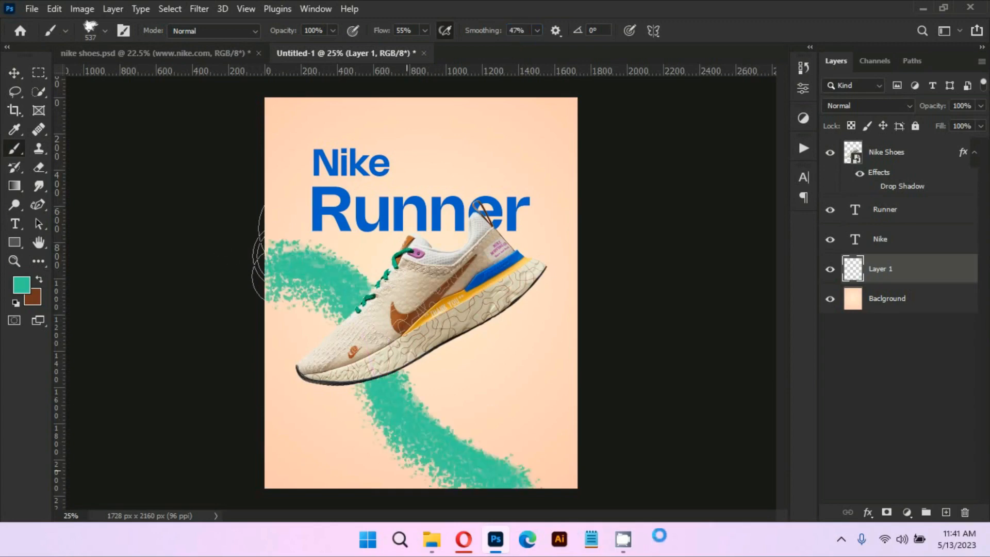
key("ctrl+z")
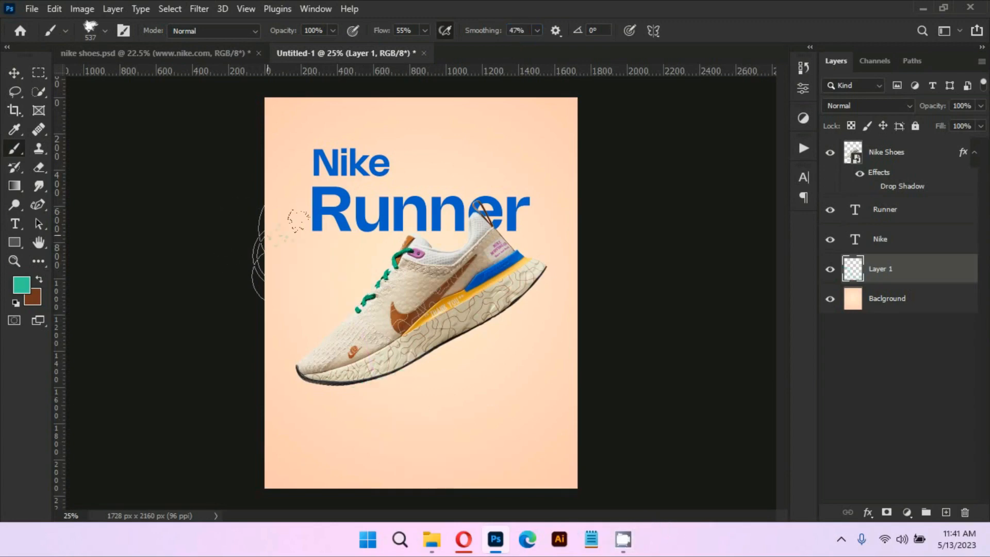
mouse_move(298, 220)
left_mouse_down()
mouse_move(379, 407)
mouse_move(567, 516)
left_mouse_up()
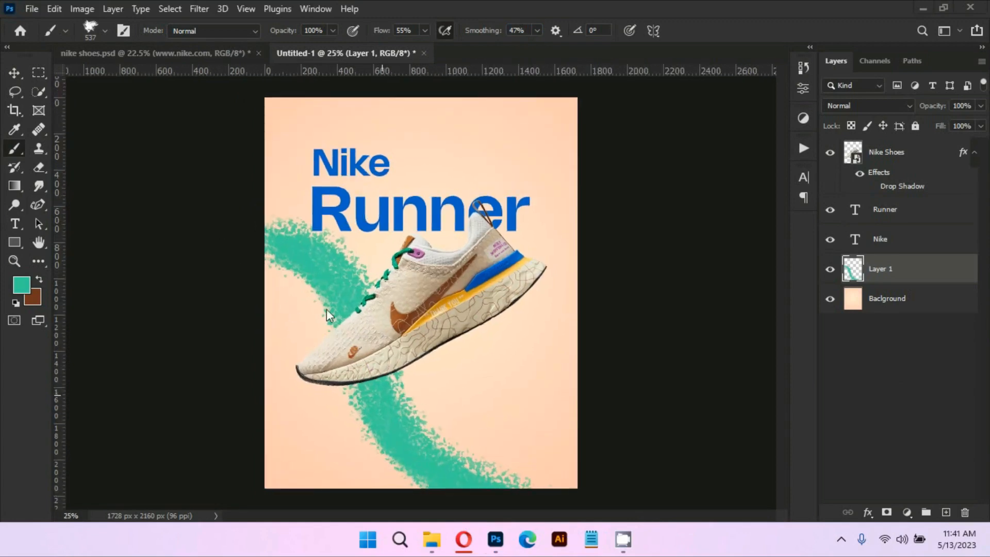
Step: Step back in the history to the state before the brush stroke to remove the teal stroke
left_click(804, 67)
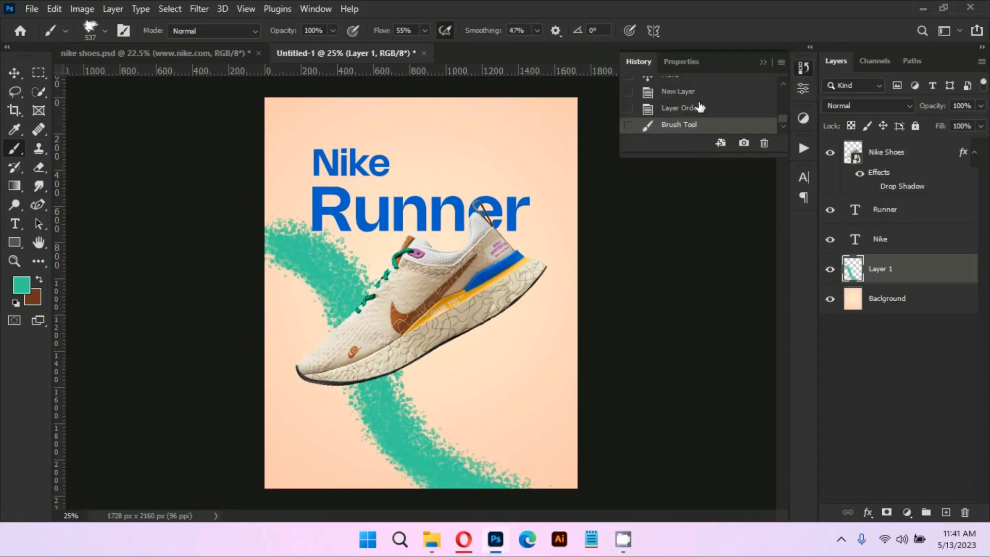
left_click(674, 111)
left_click(767, 61)
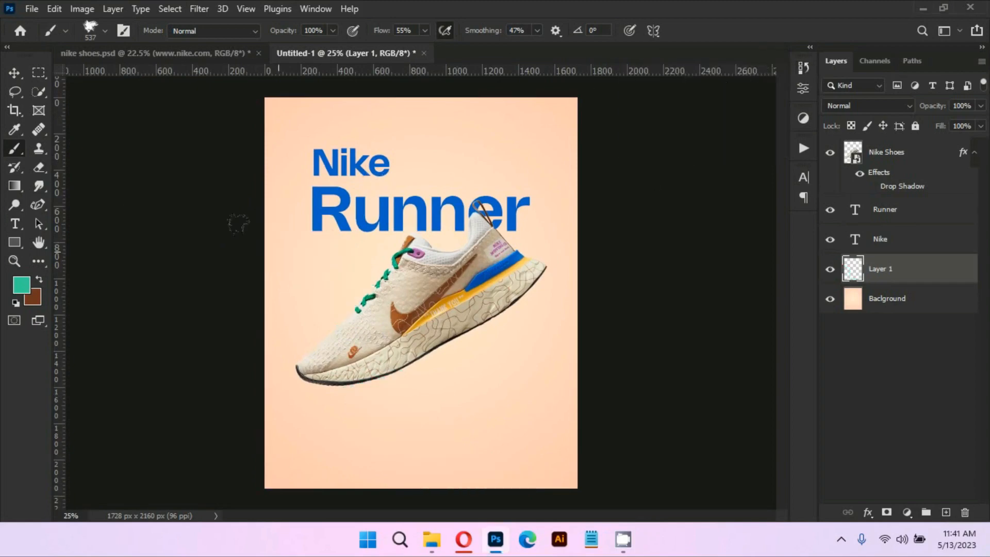
mouse_move(203, 220)
left_mouse_down()
mouse_move(296, 232)
mouse_move(407, 456)
mouse_move(540, 465)
mouse_move(694, 452)
left_mouse_up()
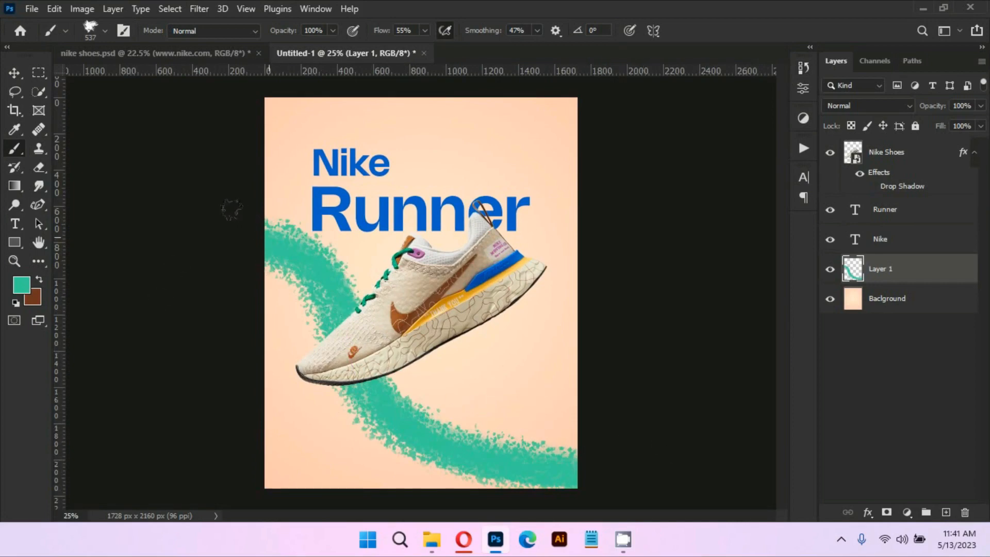
key("ctrl+z")
mouse_move(212, 190)
left_mouse_down()
mouse_move(255, 194)
mouse_move(420, 470)
mouse_move(670, 485)
left_mouse_up()
key("ctrl+z")
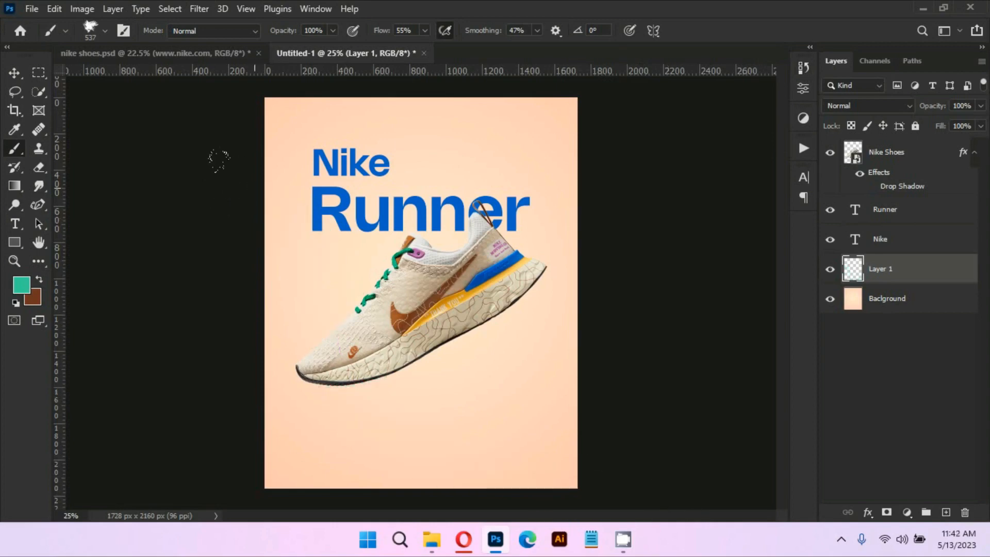
mouse_move(218, 160)
left_mouse_down()
mouse_move(341, 281)
mouse_move(469, 449)
mouse_move(717, 441)
left_mouse_up()
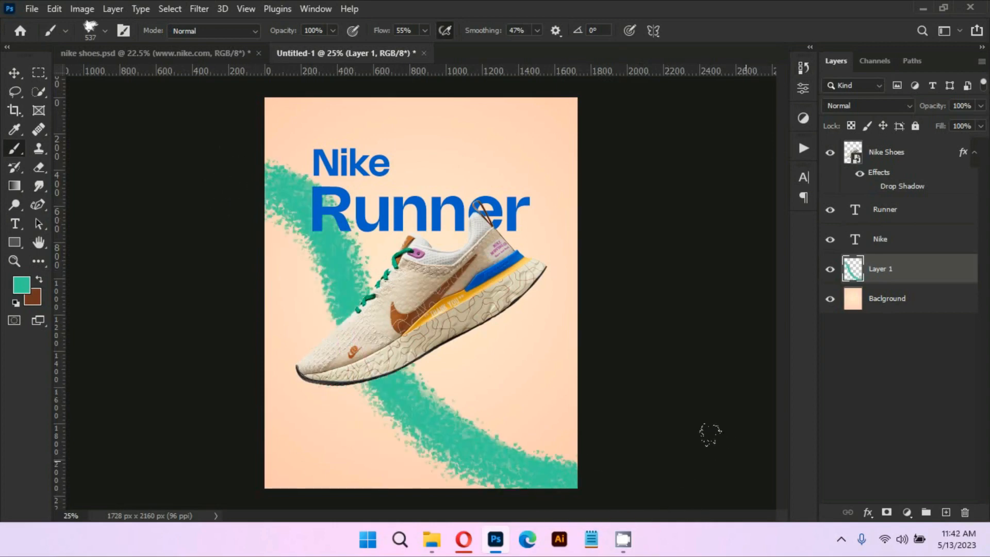
key("ctrl+z")
mouse_move(237, 177)
left_mouse_down()
mouse_move(334, 202)
mouse_move(373, 308)
mouse_move(365, 420)
mouse_move(491, 485)
left_mouse_up()
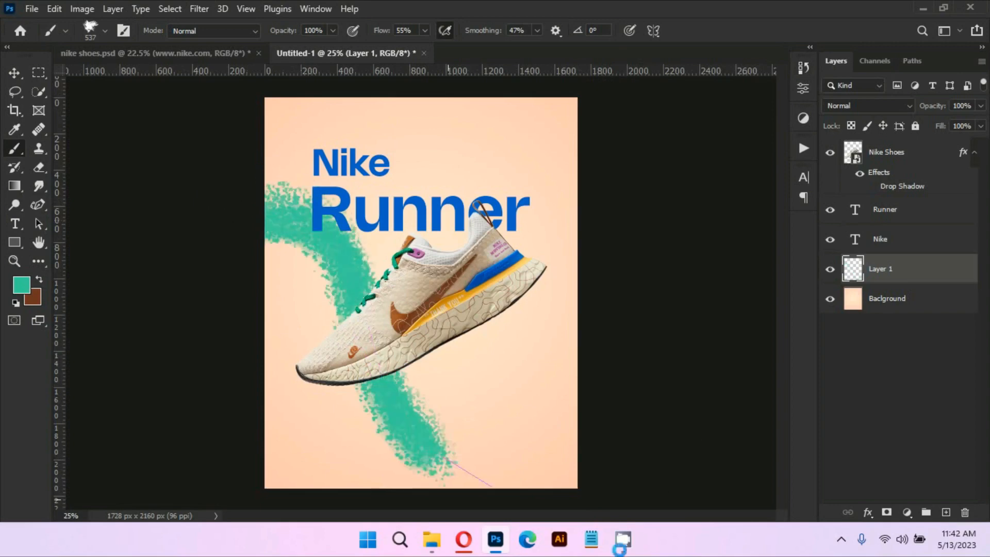
left_click_drag(620, 548, 751, 541)
key("ctrl+z")
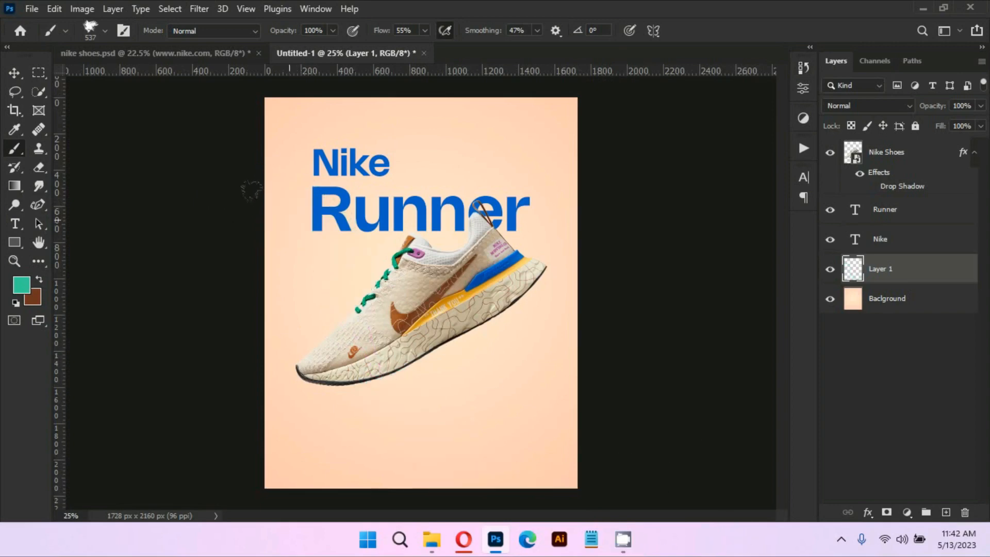
mouse_move(251, 190)
left_mouse_down()
mouse_move(315, 185)
mouse_move(341, 258)
mouse_move(360, 410)
mouse_move(508, 483)
mouse_move(726, 469)
left_mouse_up()
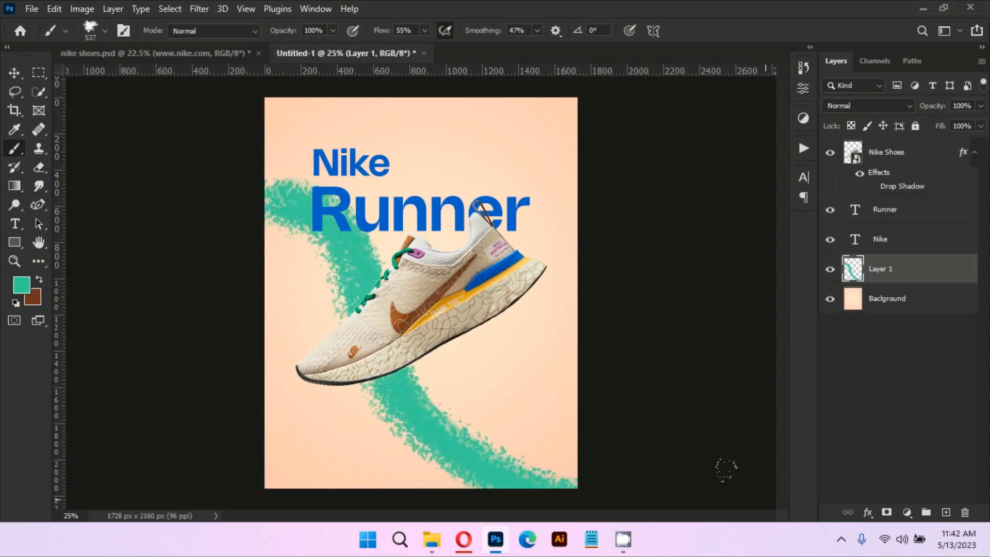
key("ctrl+z")
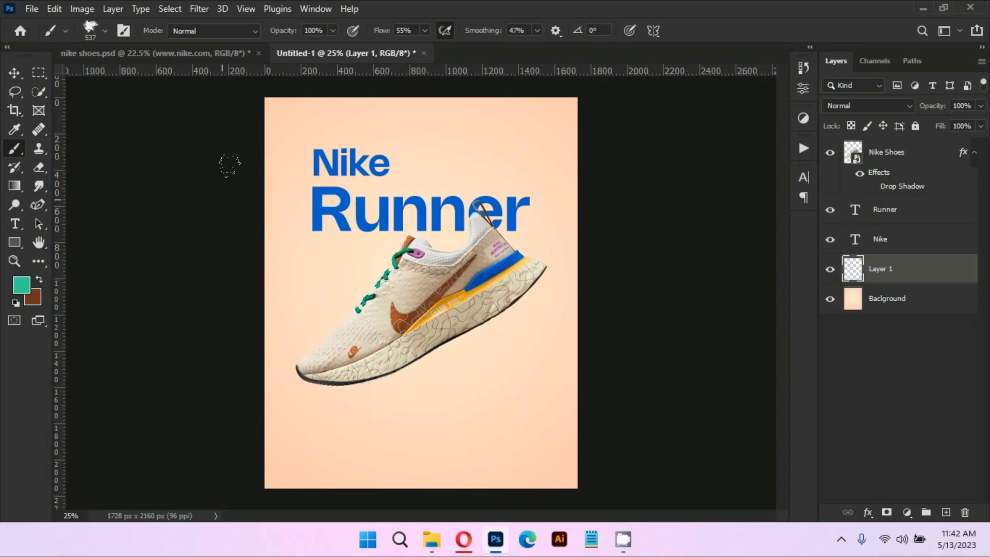
mouse_move(230, 164)
left_mouse_down()
mouse_move(328, 210)
mouse_move(377, 272)
mouse_move(435, 446)
mouse_move(694, 471)
left_mouse_up()
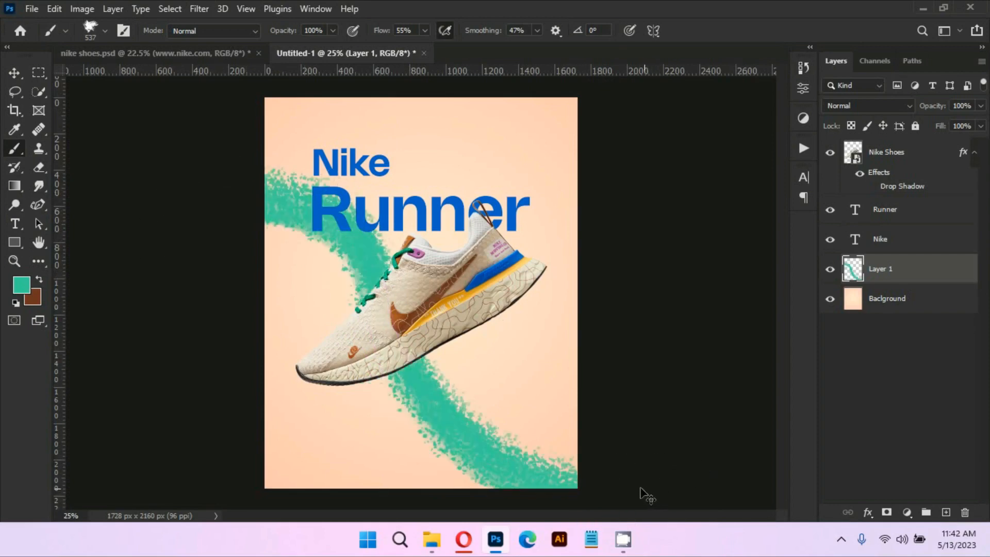
key("ctrl+z")
Step: Paint a 537 px curved teal stroke behind the shoe, from the canvas's left edge level with "Runner" to the lower-right corner
mouse_move(219, 212)
left_mouse_down()
mouse_move(298, 210)
mouse_move(371, 320)
mouse_move(666, 549)
mouse_move(779, 512)
left_mouse_up()
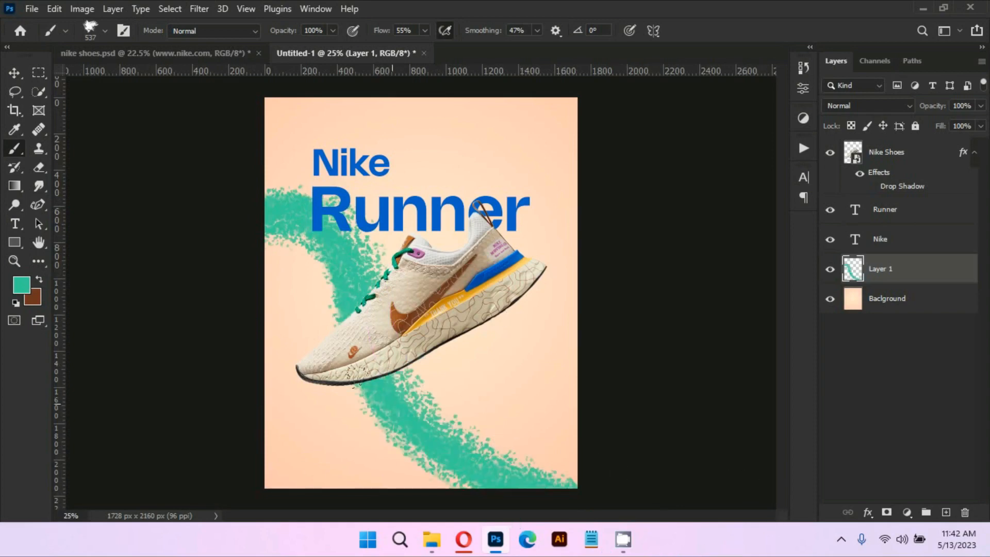
Step: Select the teal stroke's pixels on Layer 1 and set the foreground colour to the darker green 5a9573 for the brush
left_click(38, 94)
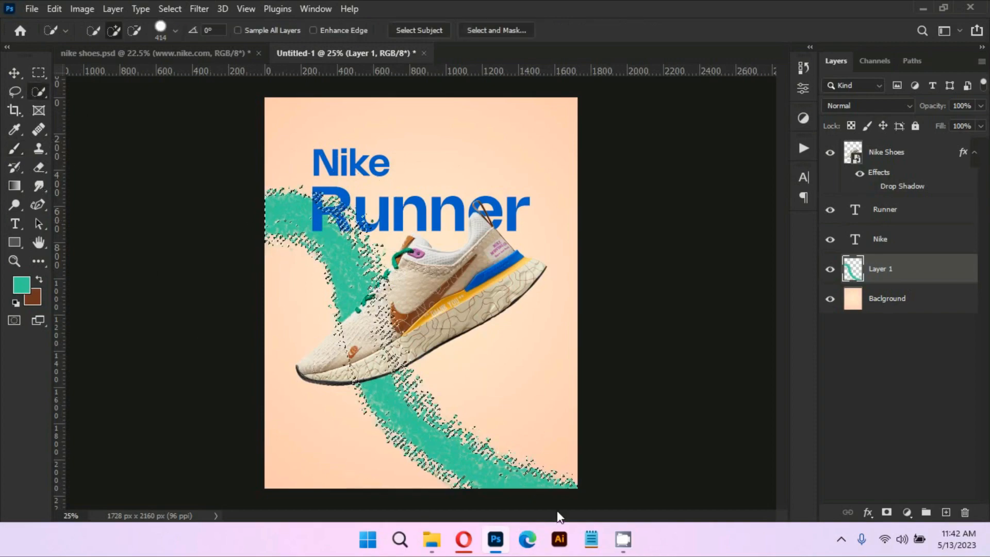
left_click(15, 153)
left_click(21, 285)
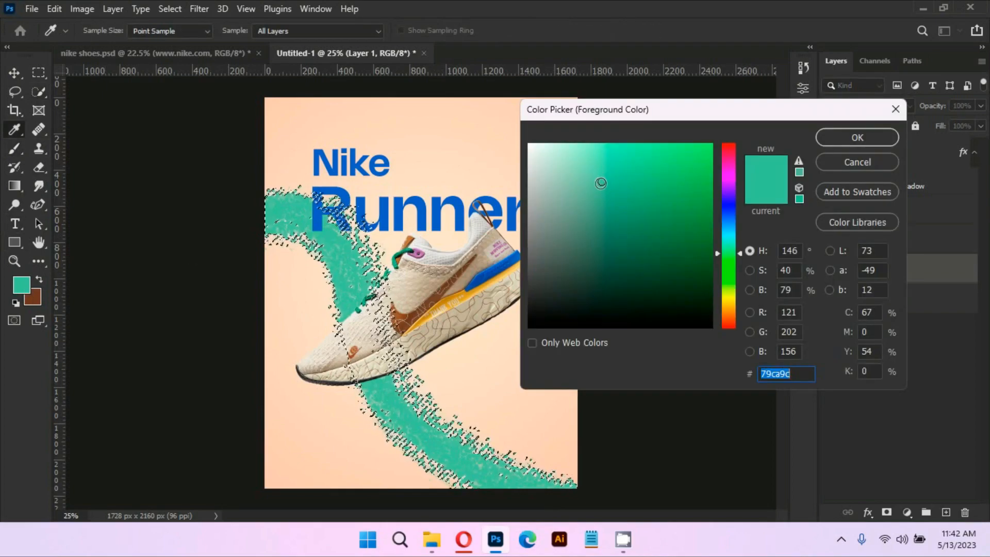
left_click(602, 213)
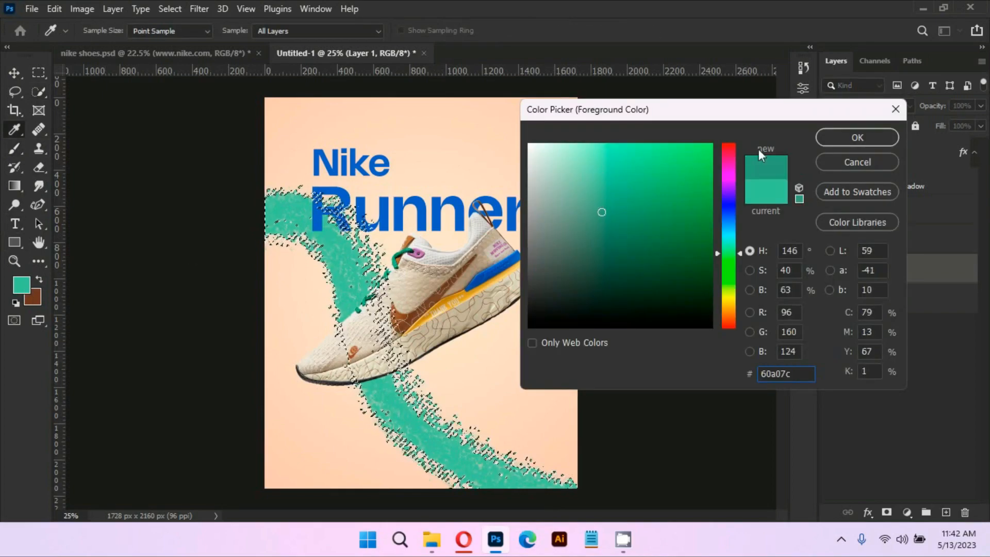
left_click(601, 221)
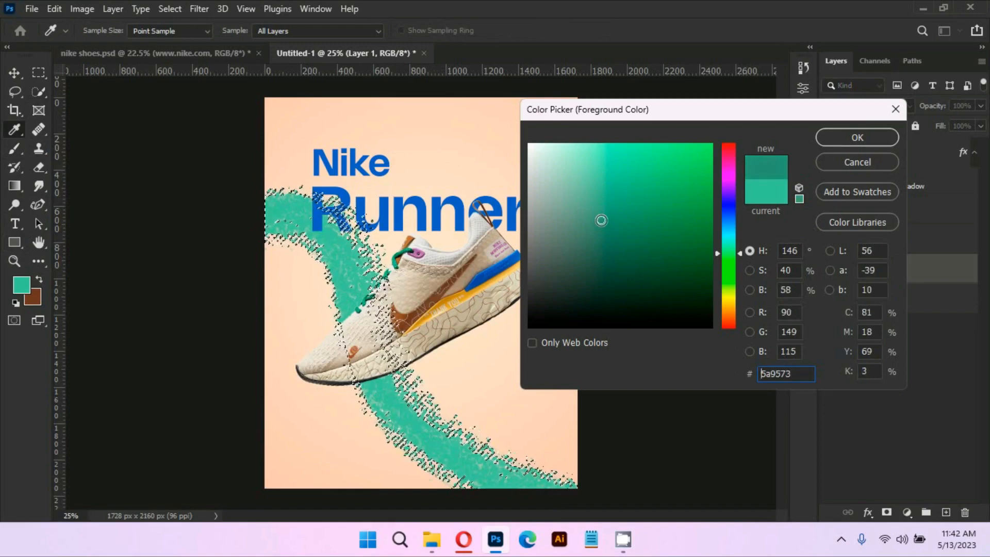
left_click(857, 137)
key("b")
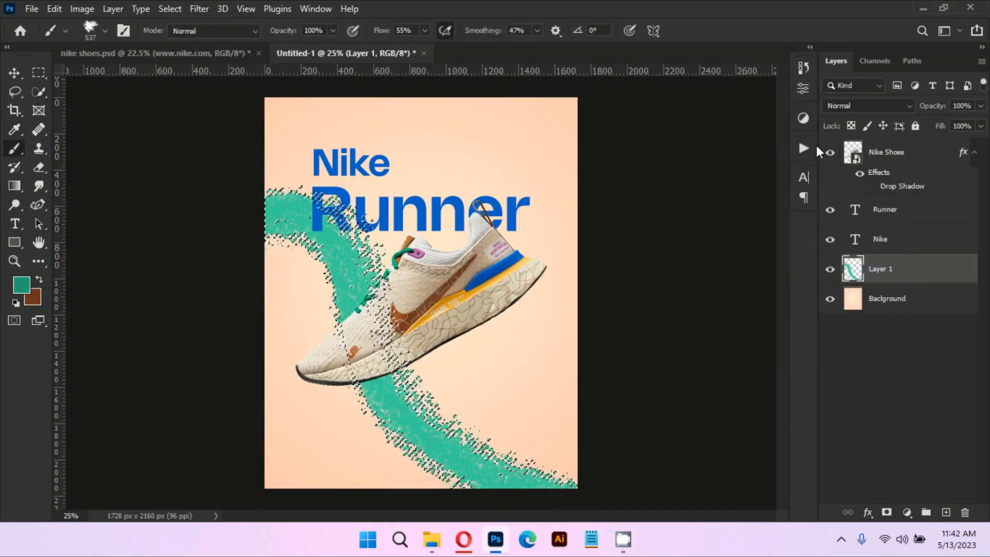
Step: Create a new layer above the teal stroke and choose the Soft Round brush
left_click(946, 512)
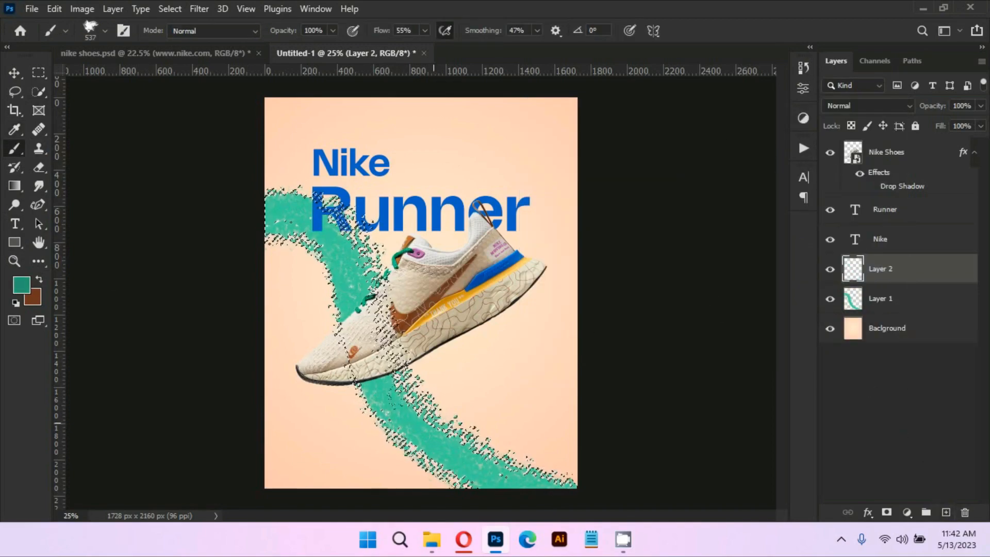
left_click(105, 31)
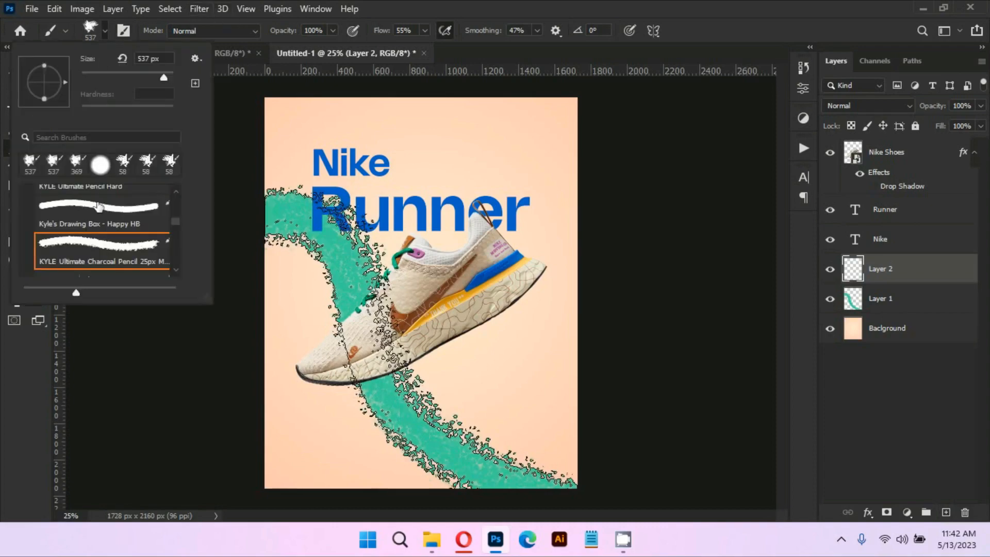
scroll(103, 220, "up", 5)
scroll(103, 219, "up", 2)
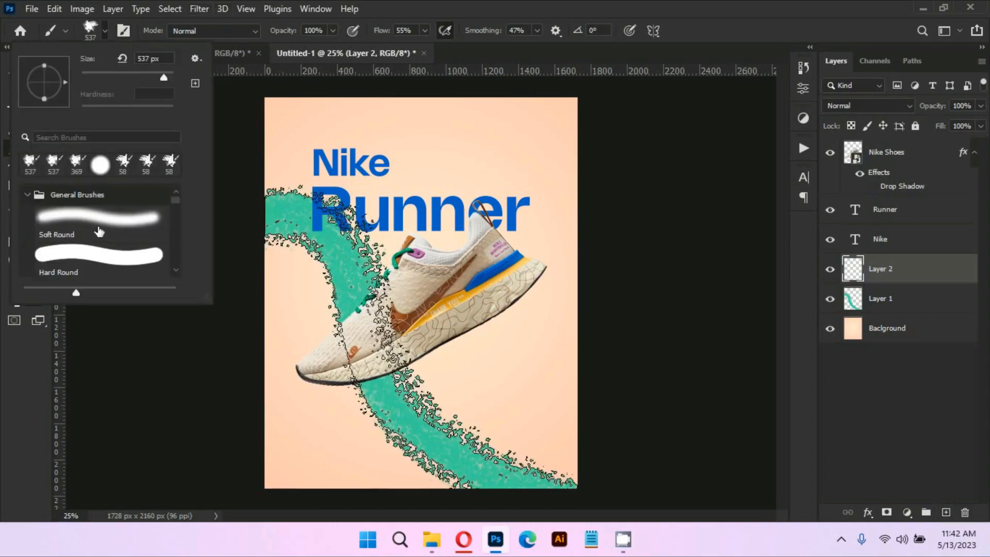
left_click(105, 225)
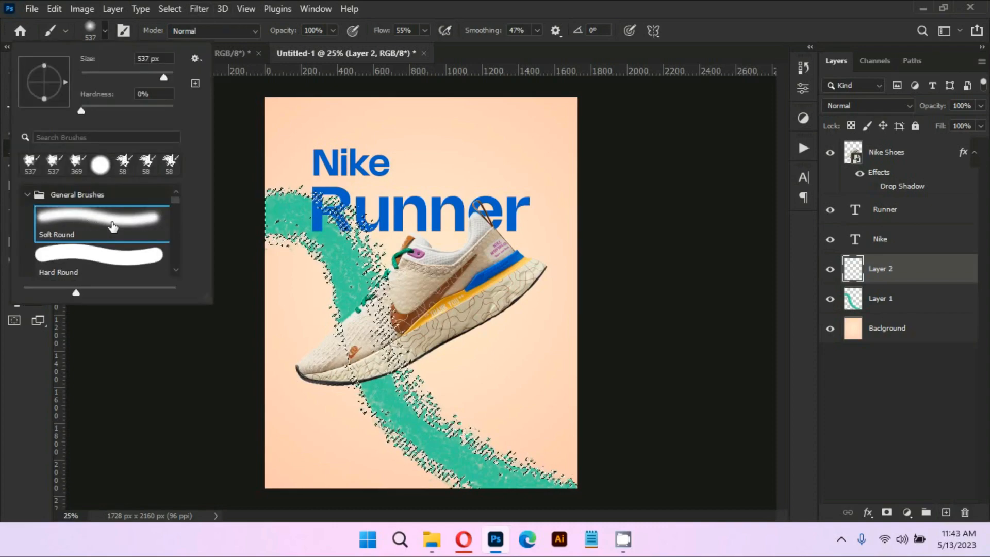
left_click(106, 27)
Step: Set the brush flow to 52%, paint a soft darker-green shadow on the stroke below the shoe's sole, and clear the selection
scroll(393, 400, "up", 7)
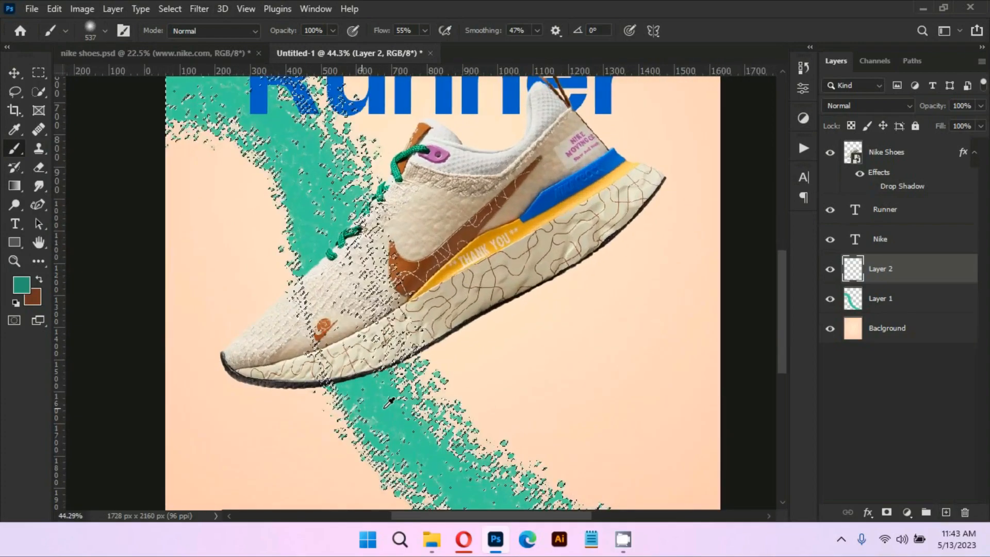
left_click_drag(394, 399, 394, 280)
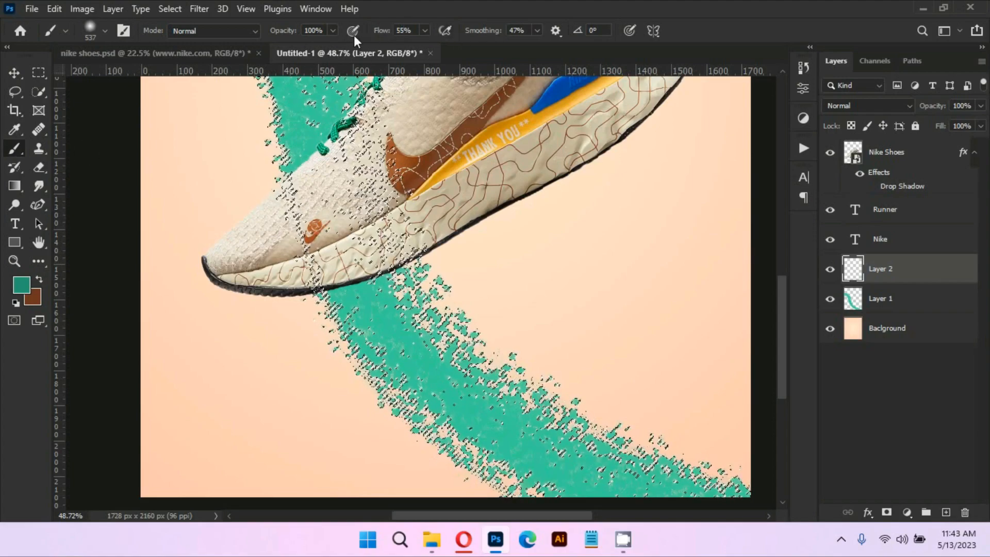
left_click_drag(387, 33, 382, 34)
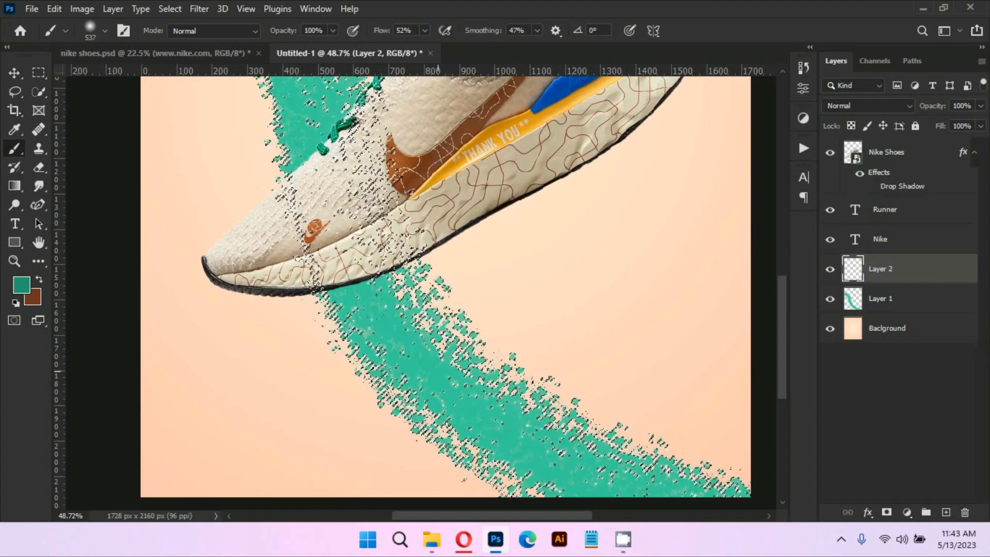
left_click_drag(443, 400, 355, 256)
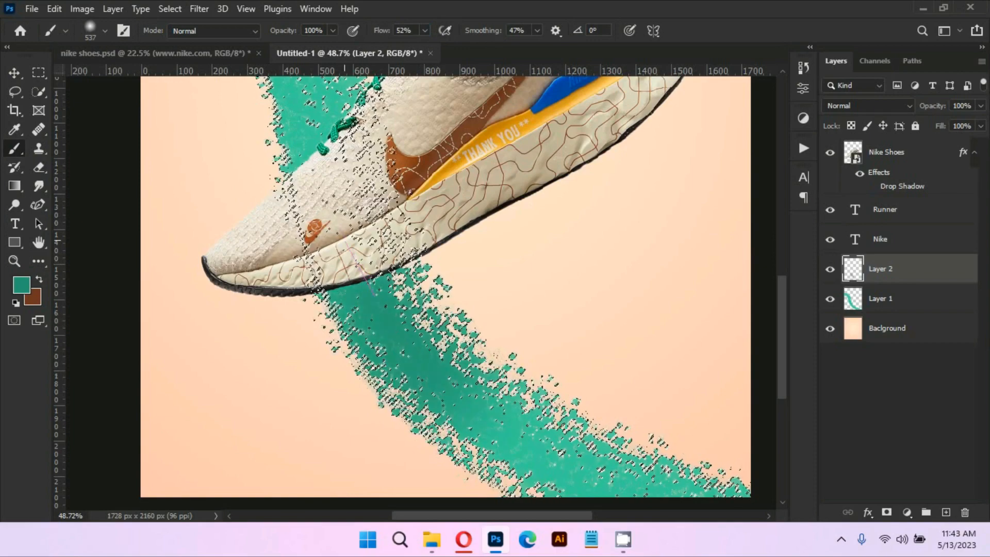
key("ctrl+z")
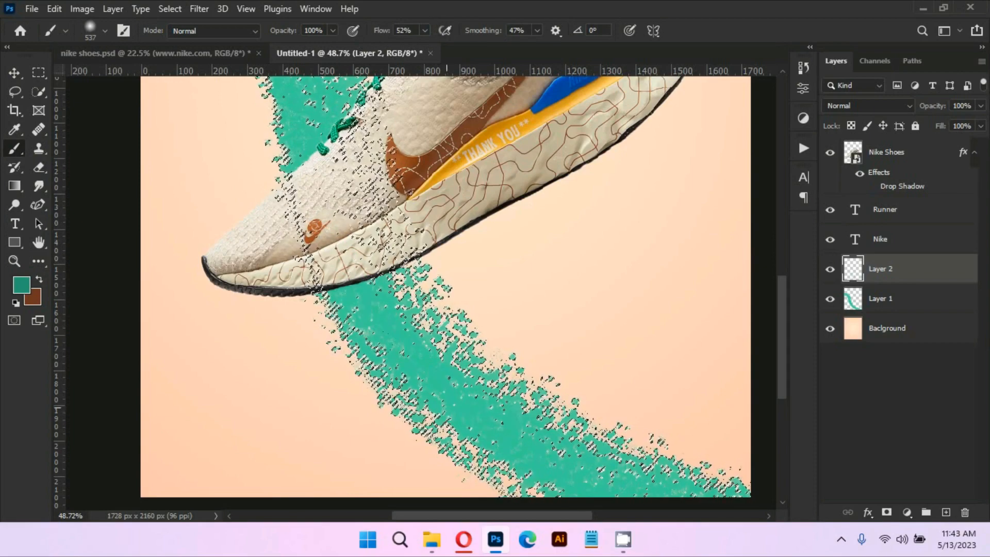
left_click_drag(447, 408, 417, 373)
left_click_drag(362, 258, 415, 372)
scroll(361, 331, "down", 5)
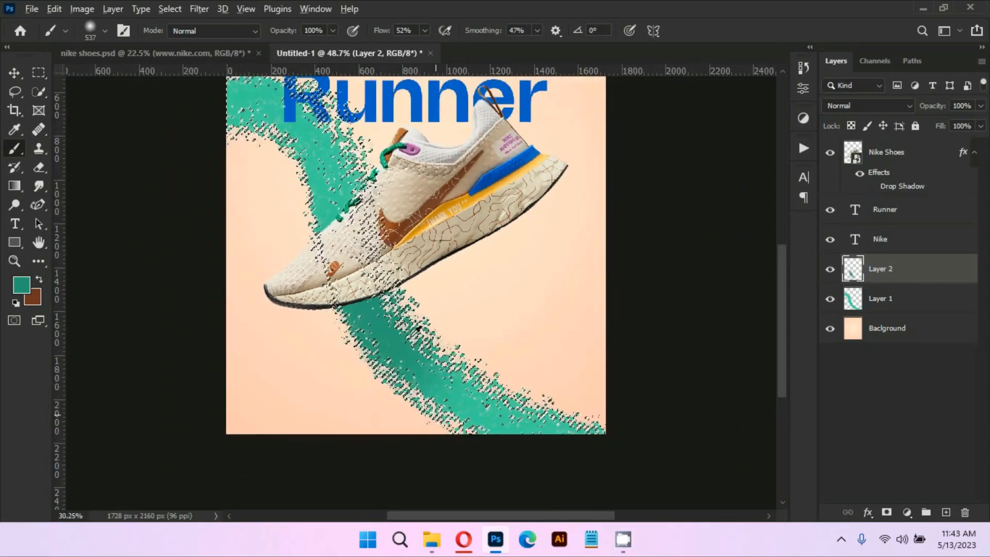
key("ctrl+d")
scroll(468, 340, "down", 1)
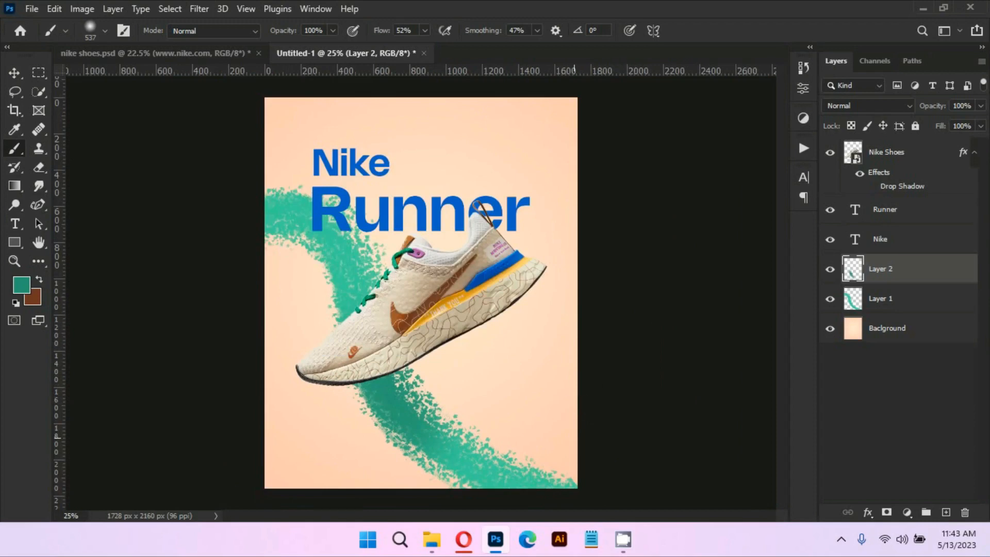
Step: Set the foreground colour to dark green 3c664e, deepen the stroke's shadow under the shoe within its selection, and deselect
left_click(21, 284)
type("2e8b57")
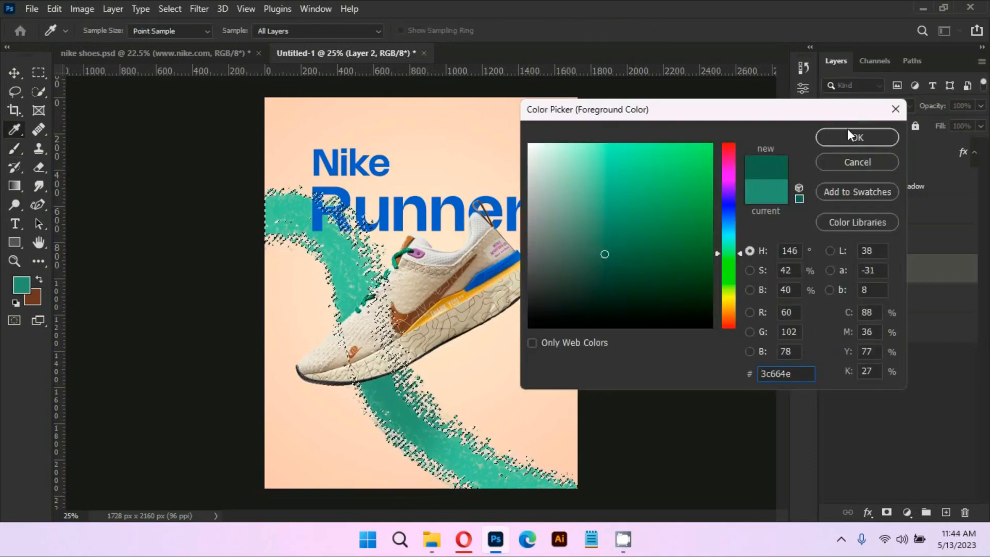
left_click(848, 133)
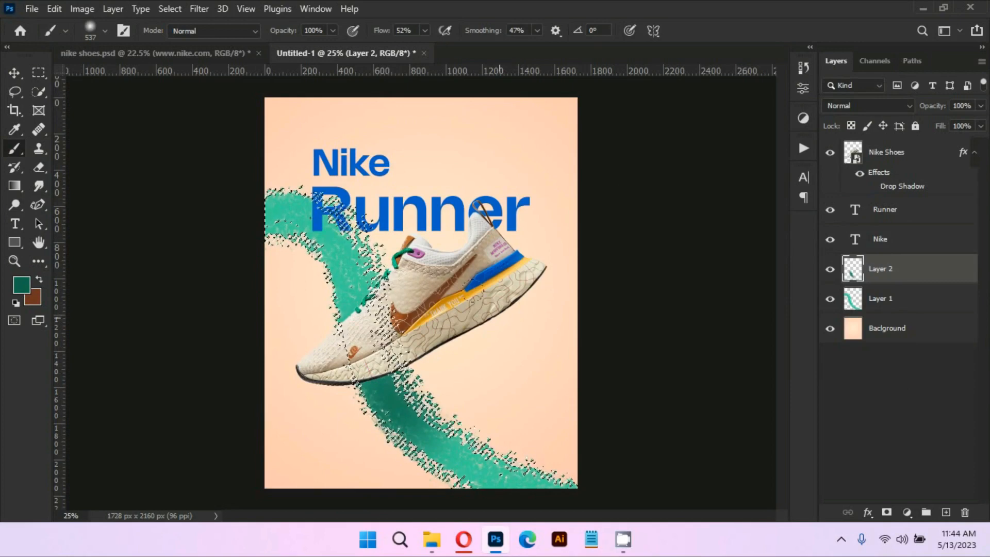
key("ctrl+d")
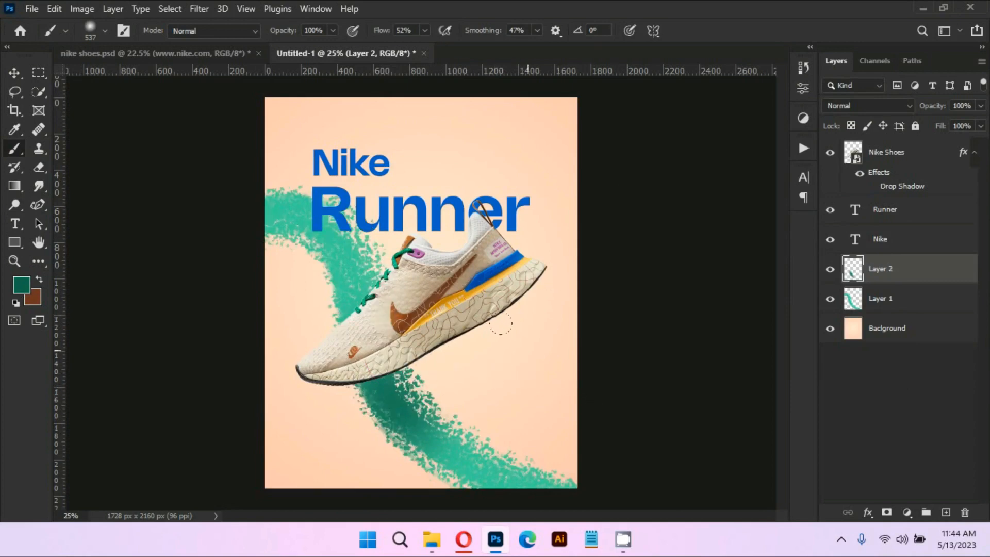
left_click(15, 224)
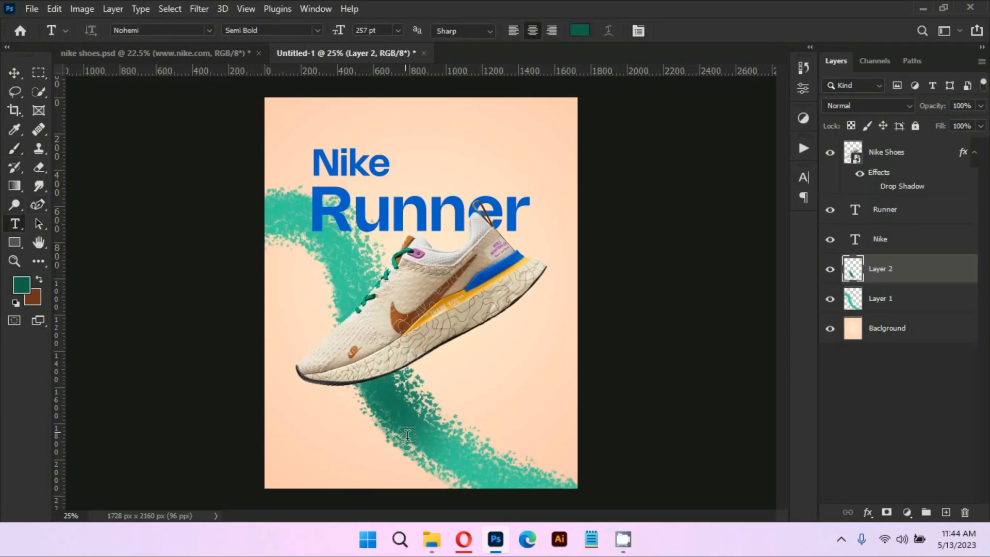
left_click(402, 460)
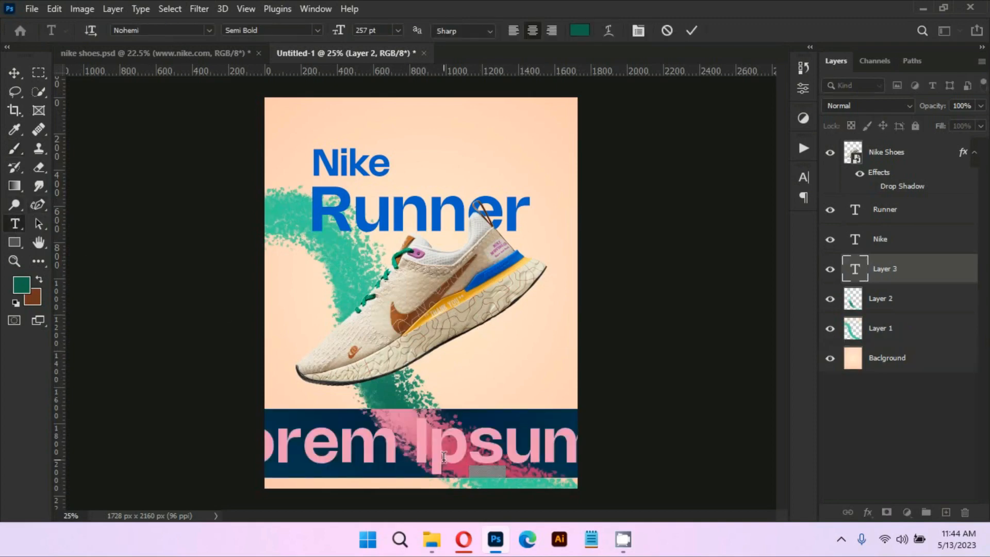
type("www.ni")
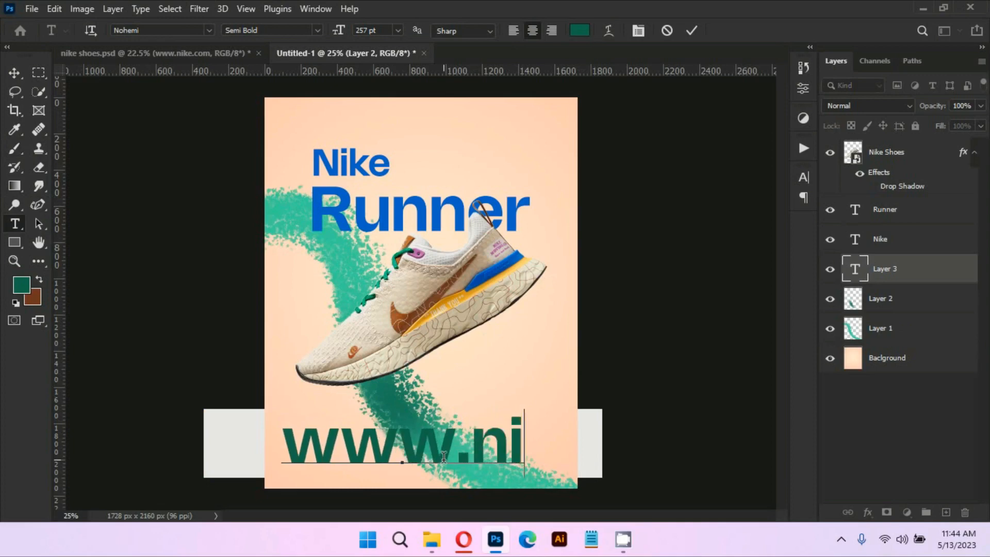
type("ke.com")
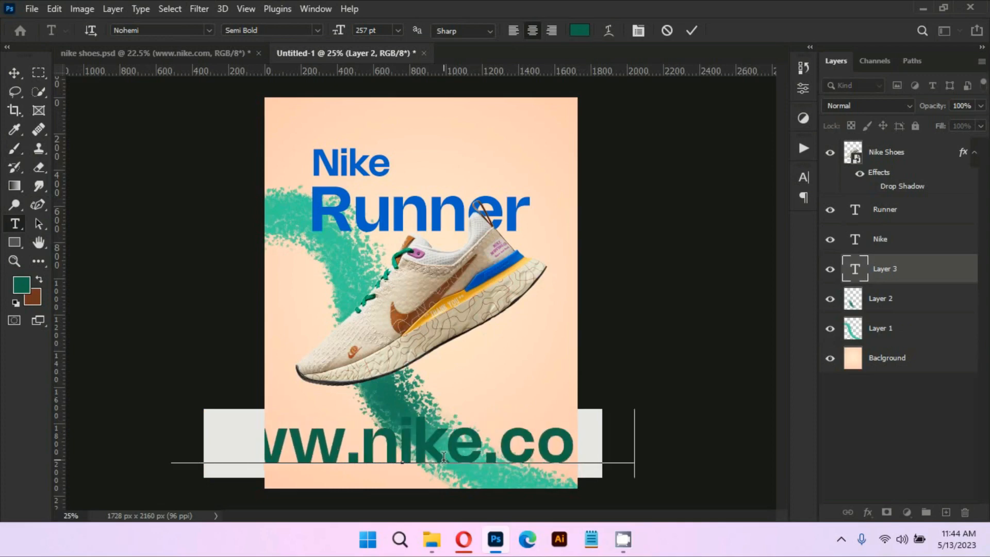
key("ctrl+a")
left_click_drag(342, 31, 197, 49)
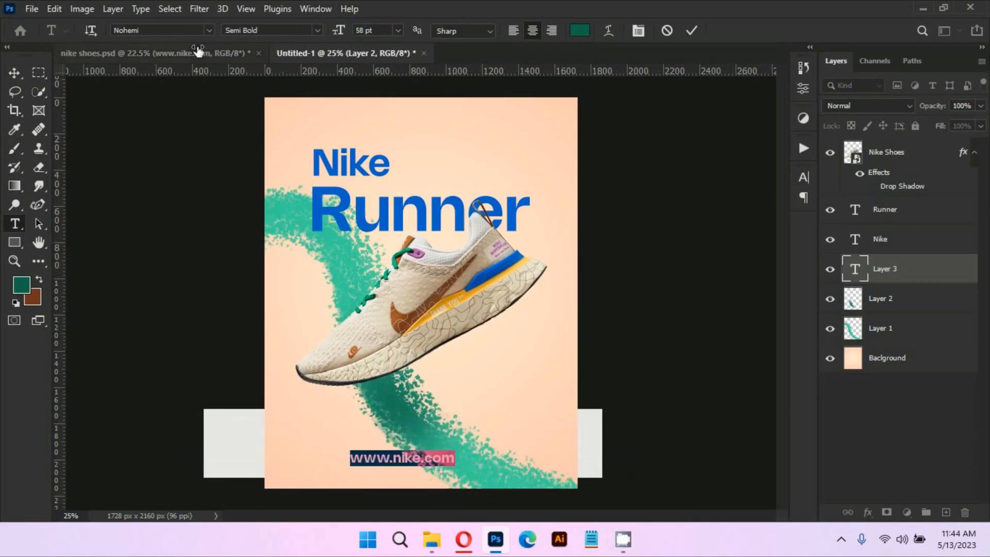
type("45")
key("Return")
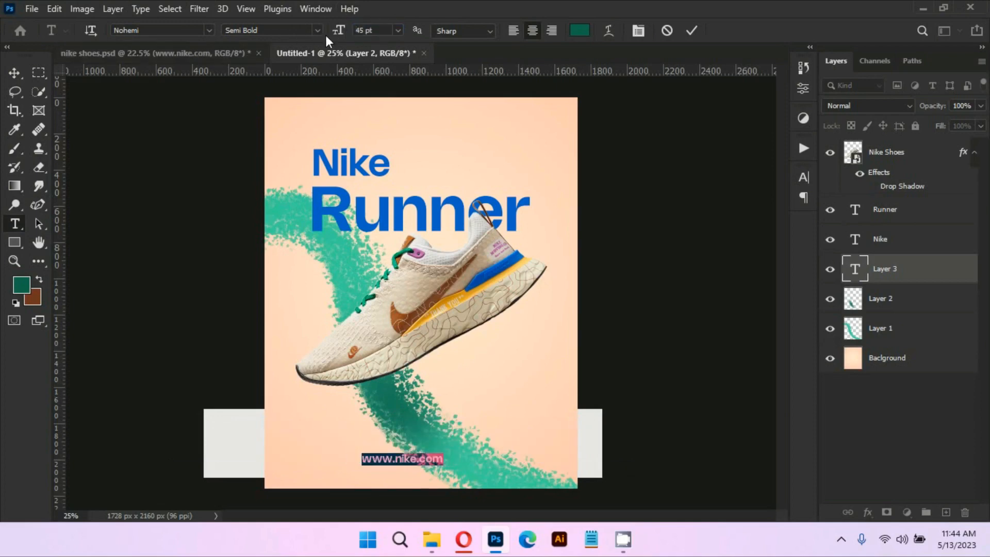
Step: Nudge the website text slightly toward the poster's centre and recolour it dark brown
left_click(15, 74)
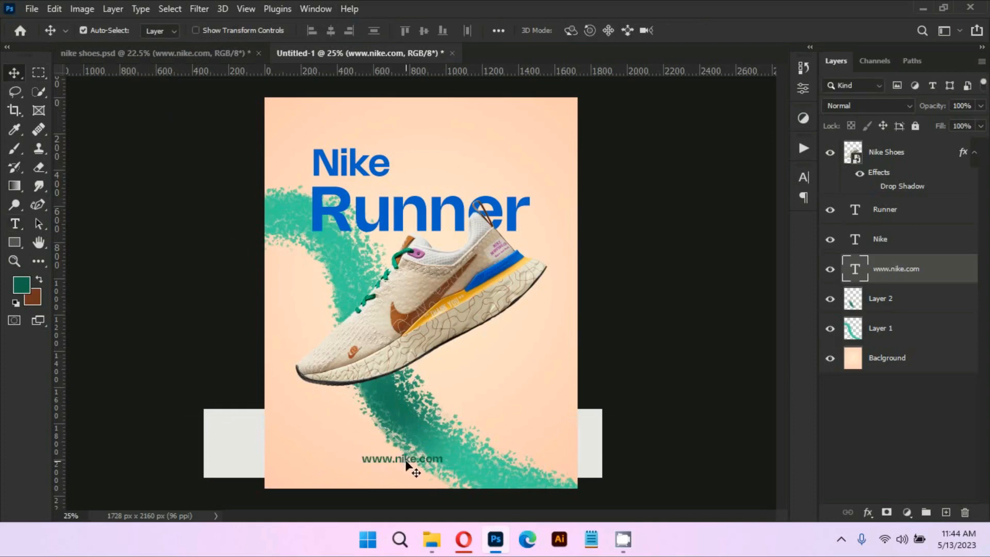
left_click_drag(406, 462, 409, 465)
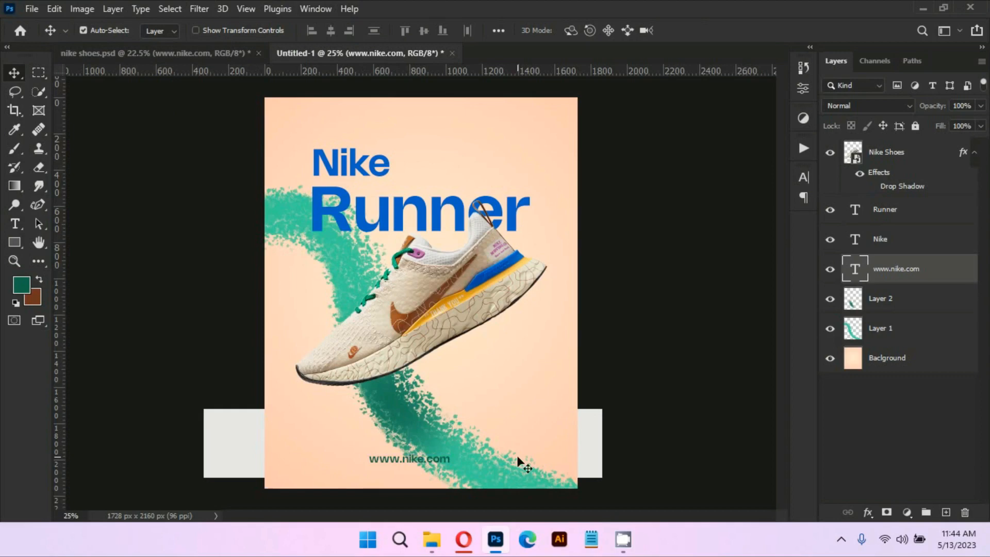
double_click(411, 461)
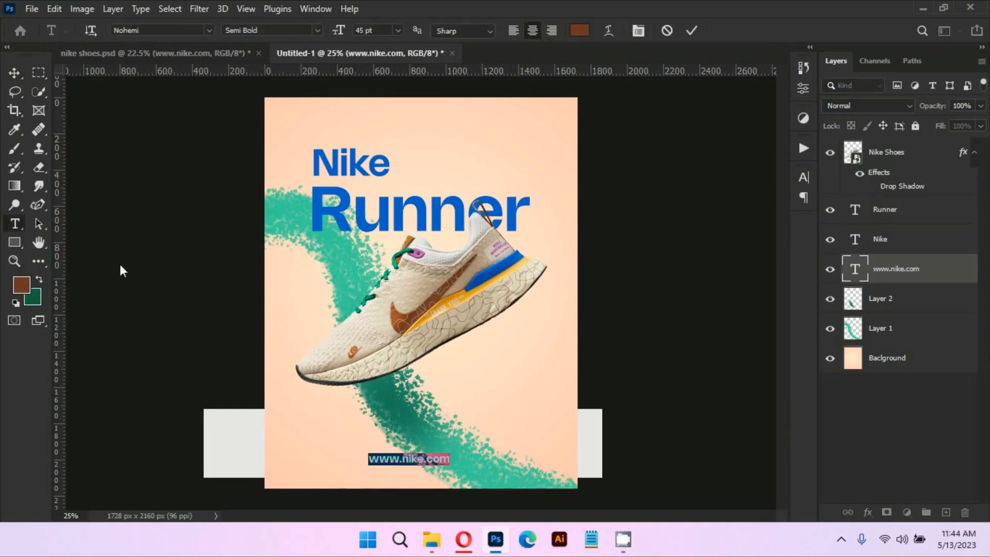
left_click(690, 28)
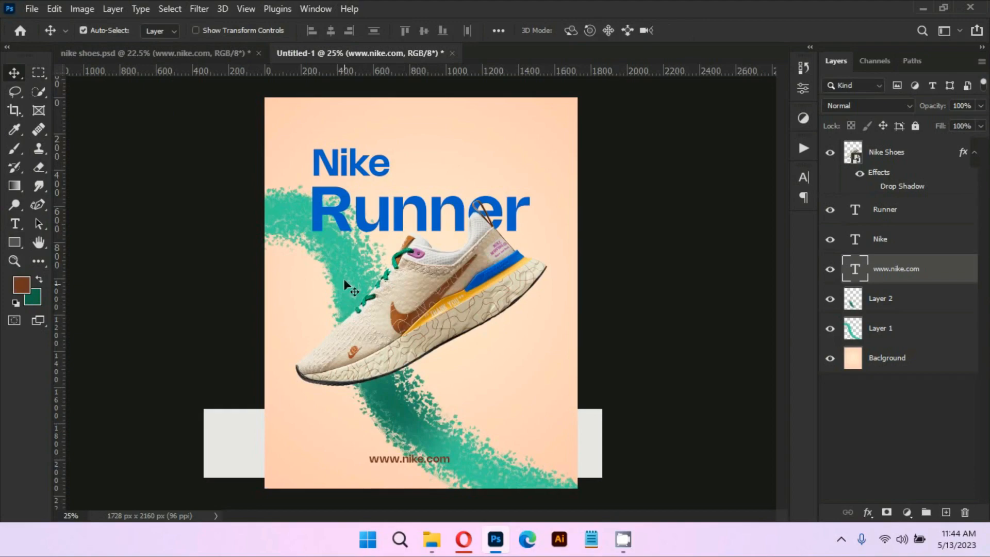
Step: Duplicate the Runner text layer and select the copy's letters with the Quick Selection tool
scroll(526, 193, "up", 5)
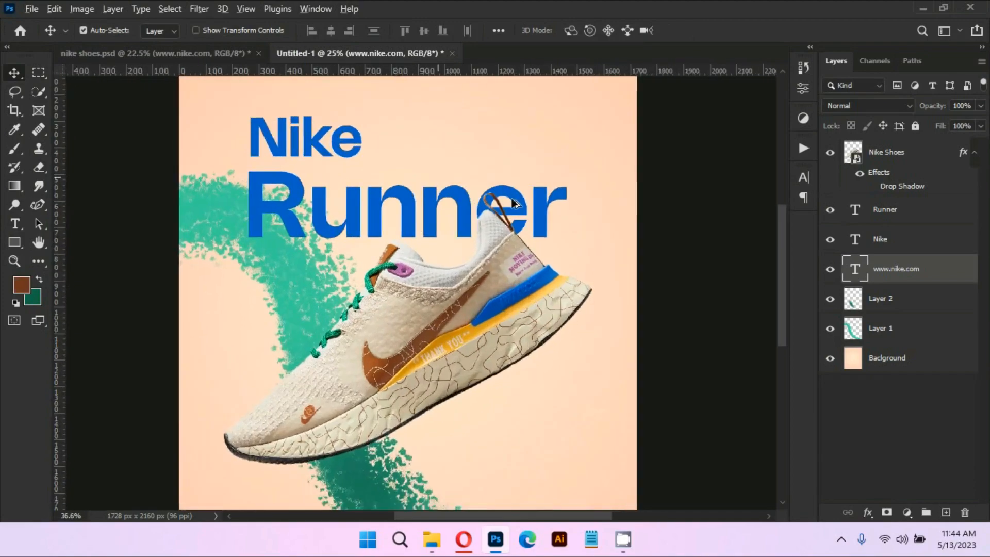
scroll(508, 244, "up", 2)
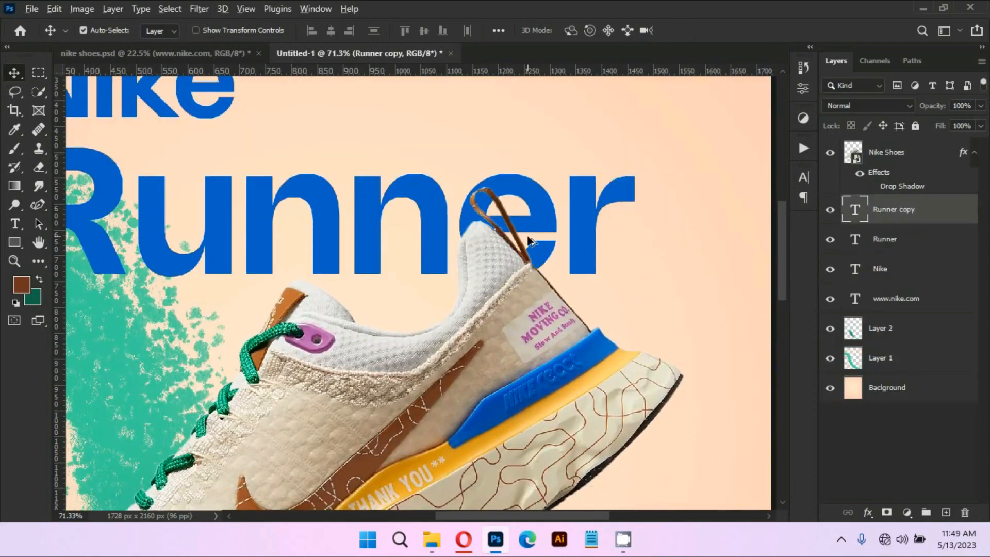
scroll(529, 241, "down", 2)
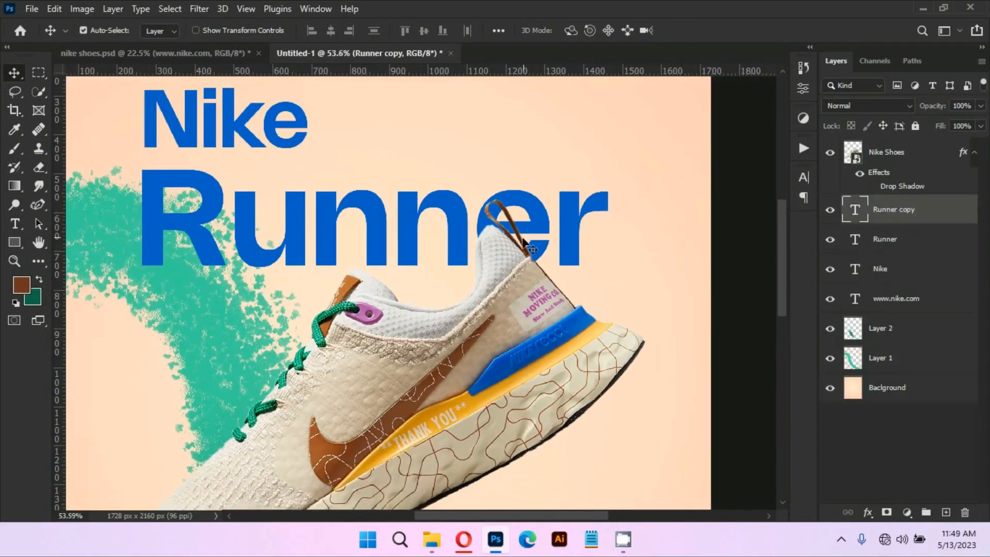
left_click(39, 92)
left_click_drag(158, 222, 563, 235)
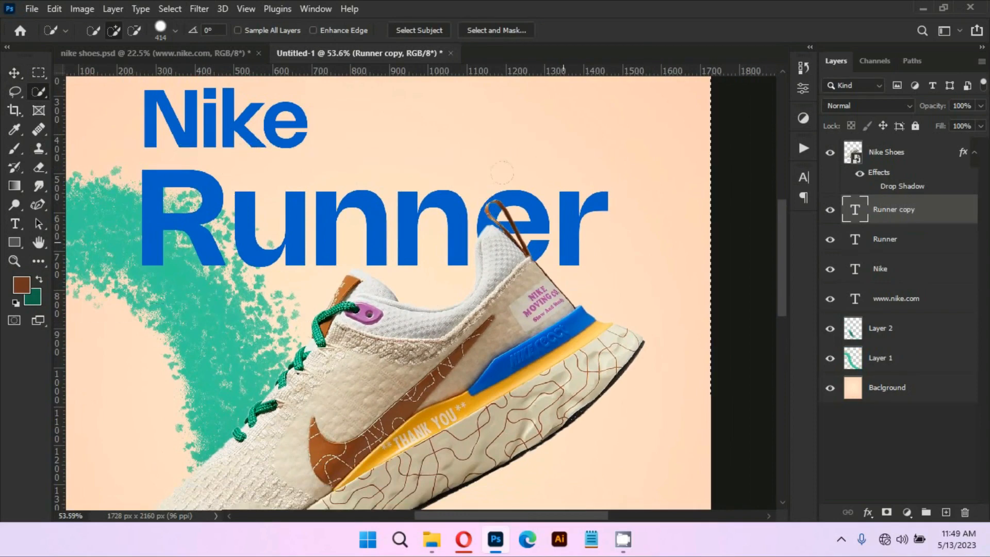
left_click_drag(478, 253, 454, 252)
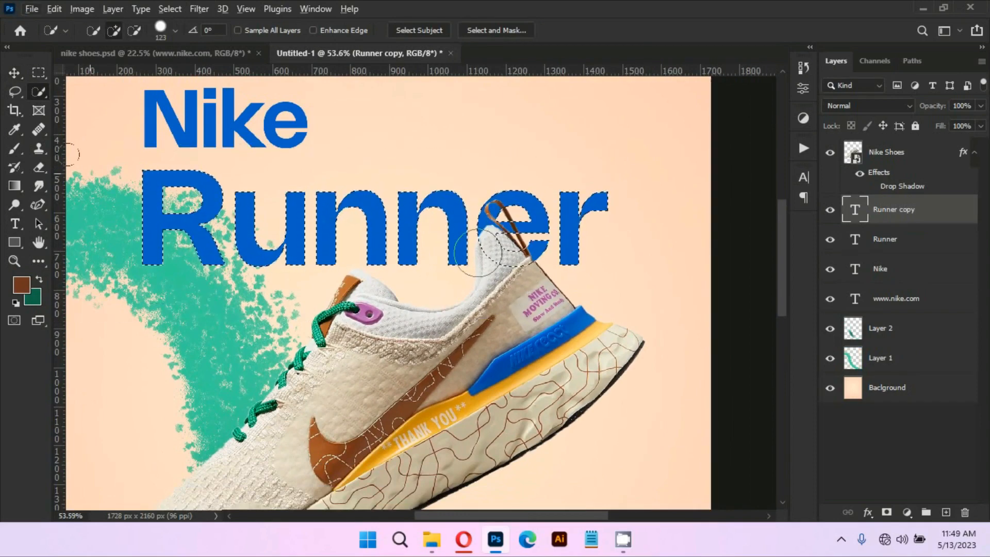
Step: Switch to the Brush tool and rasterize the Runner copy layer so it can be painted
key("b")
left_click(488, 228)
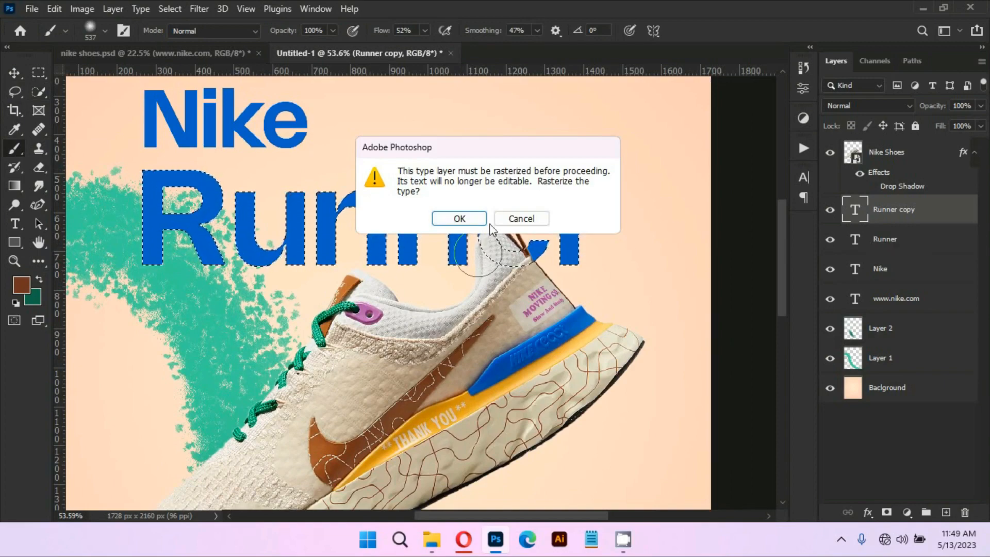
left_click(461, 221)
Step: Set the foreground colour to a darker blue and paint soft shading on the letter e around the shoe's pull loop
scroll(490, 240, "up", 6)
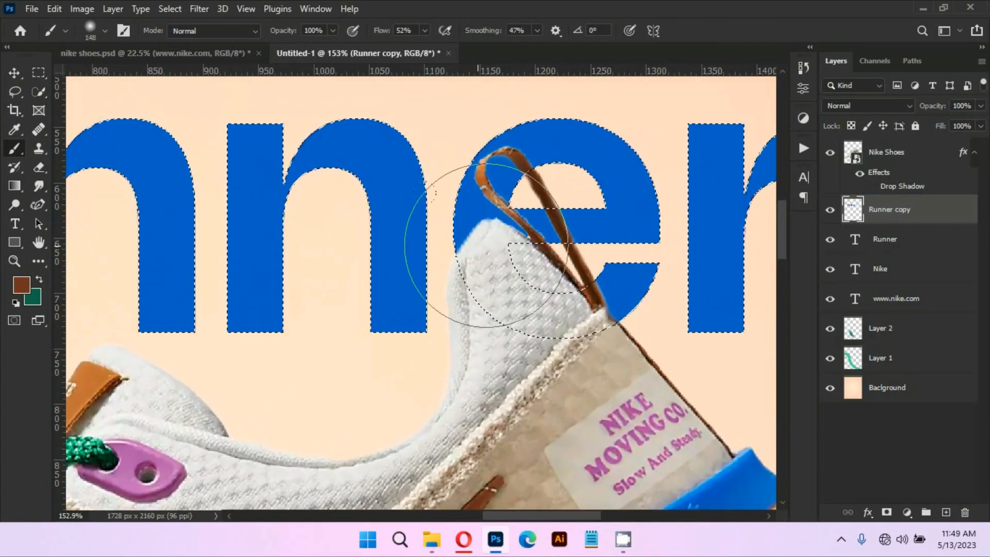
left_click_drag(488, 246, 480, 250)
scroll(480, 250, "down", 3)
scroll(484, 245, "down", 4)
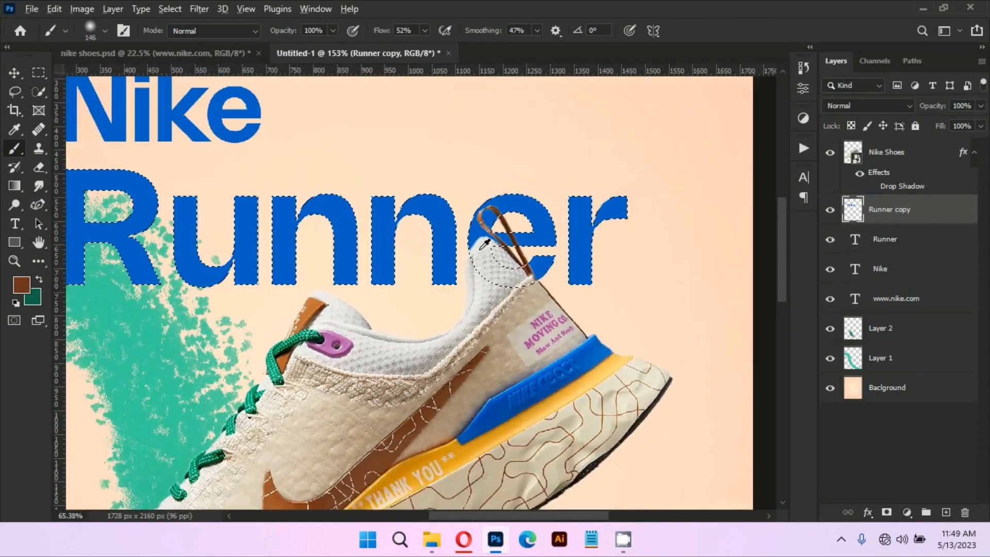
scroll(485, 243, "up", 2)
scroll(484, 243, "up", 5)
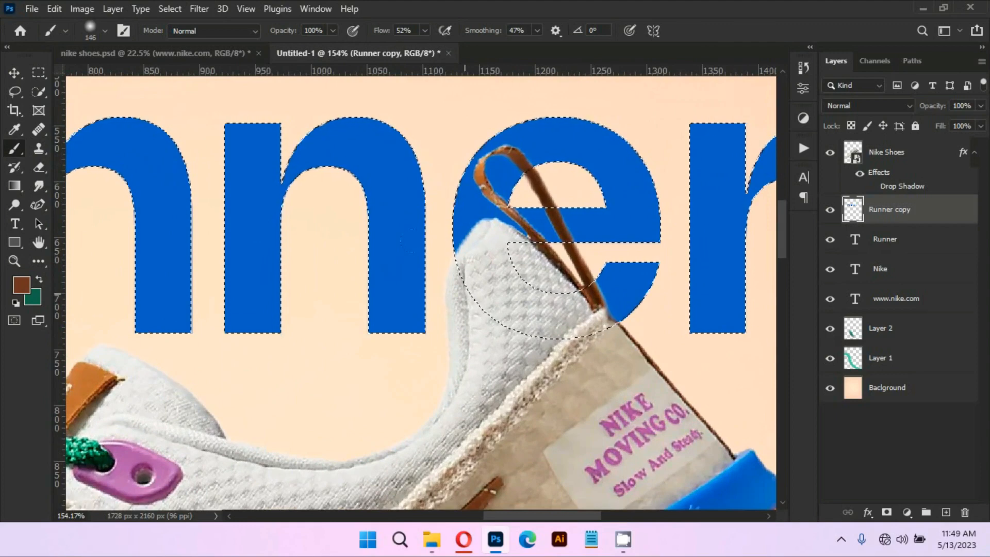
left_click(21, 284)
left_click(471, 201)
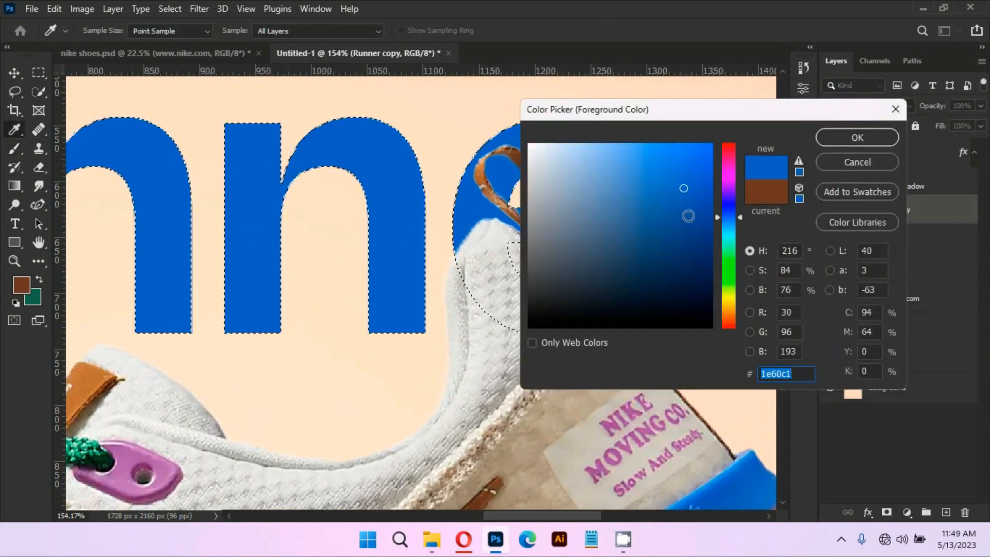
left_click(872, 137)
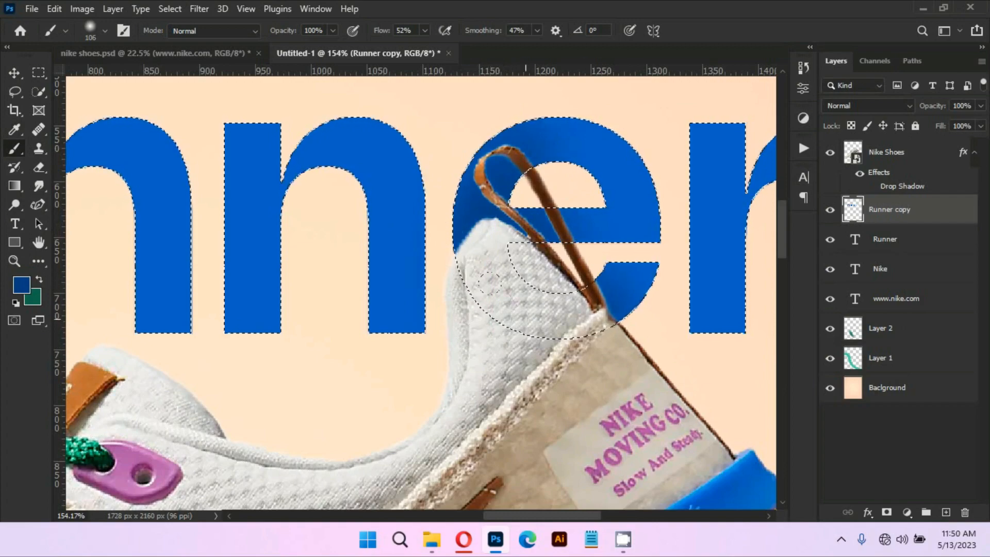
scroll(536, 293, "down", 4)
scroll(536, 293, "down", 3)
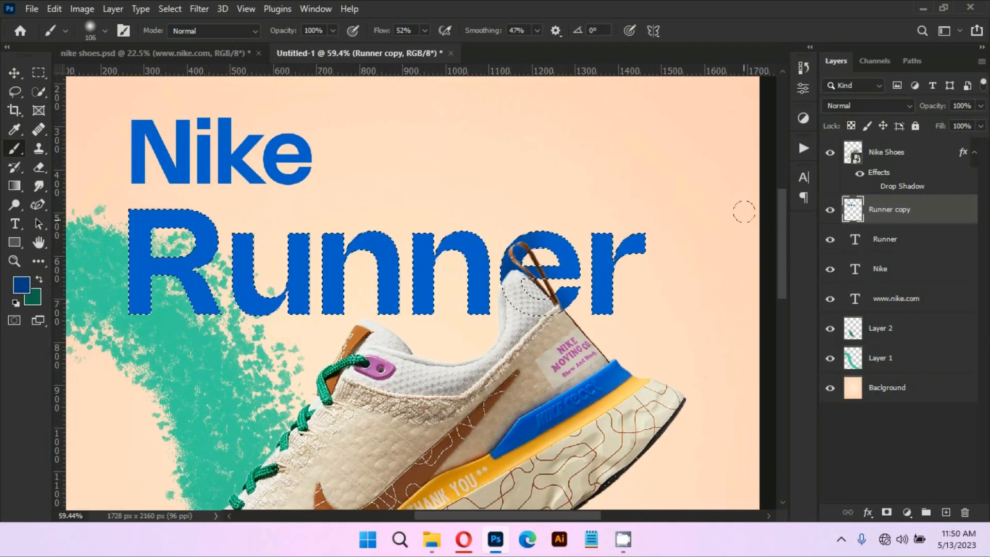
Step: Make the original Runner text layer active and clear the selection around the letters
key("ctrl+d")
left_click(855, 240, "ctrl")
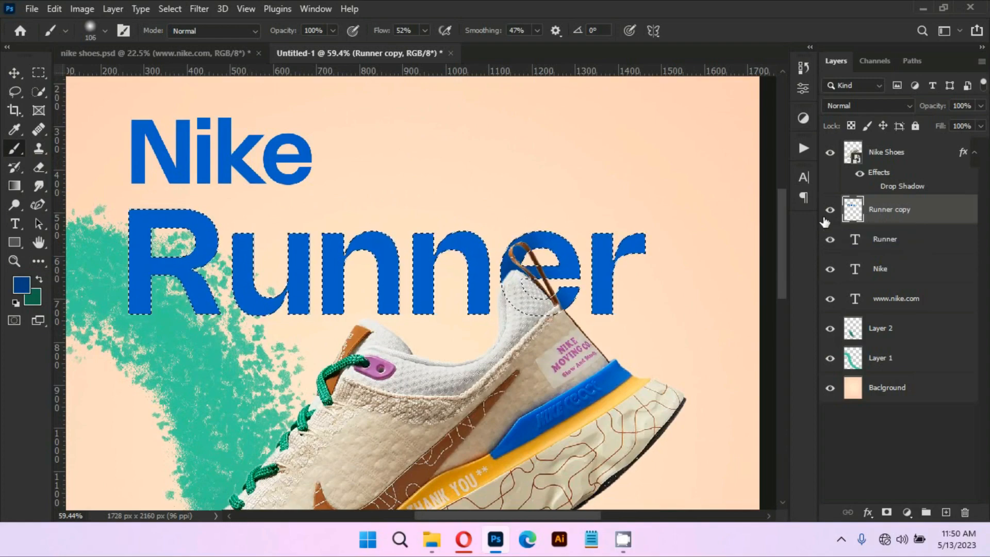
key("ctrl+d")
left_click(873, 243)
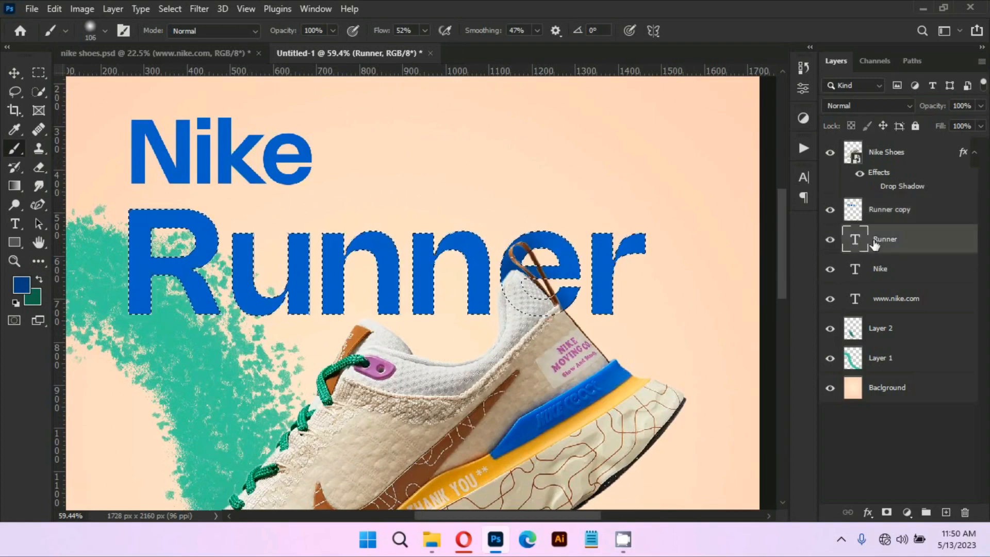
left_click(498, 221)
left_click(499, 218)
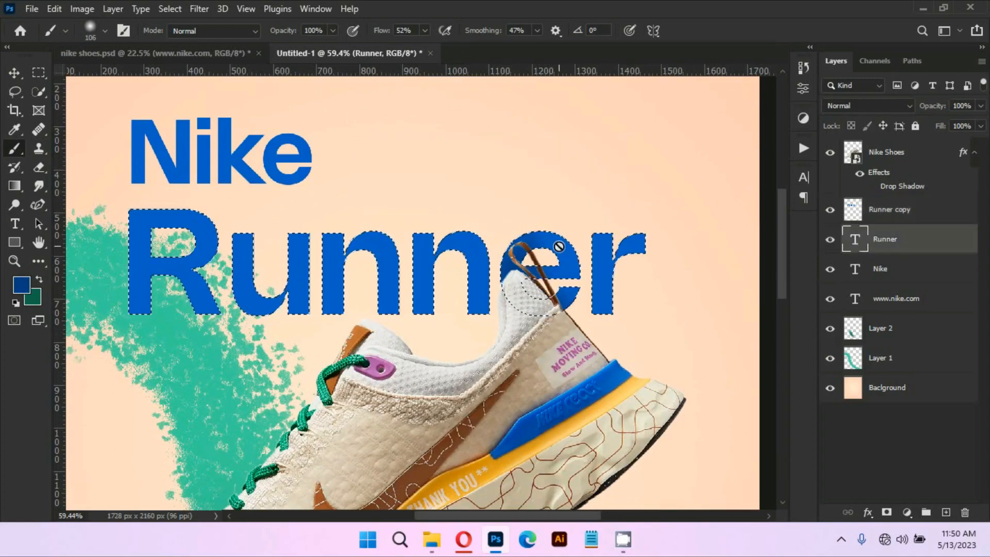
key("ctrl+d")
Step: Check the shaded title against the shoe and create a new layer above the Runner text layer
scroll(548, 297, "down", 3)
scroll(556, 307, "up", 3)
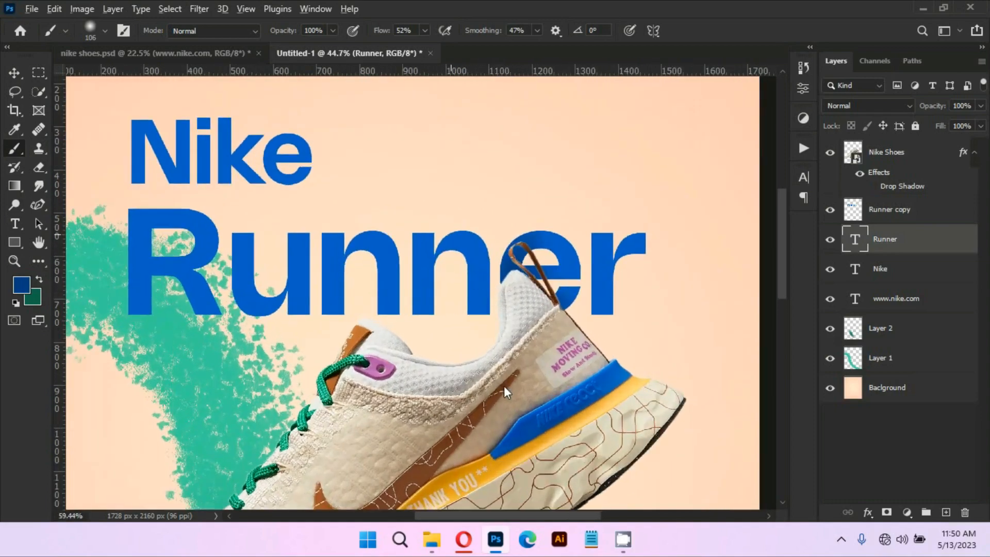
scroll(504, 386, "up", 2)
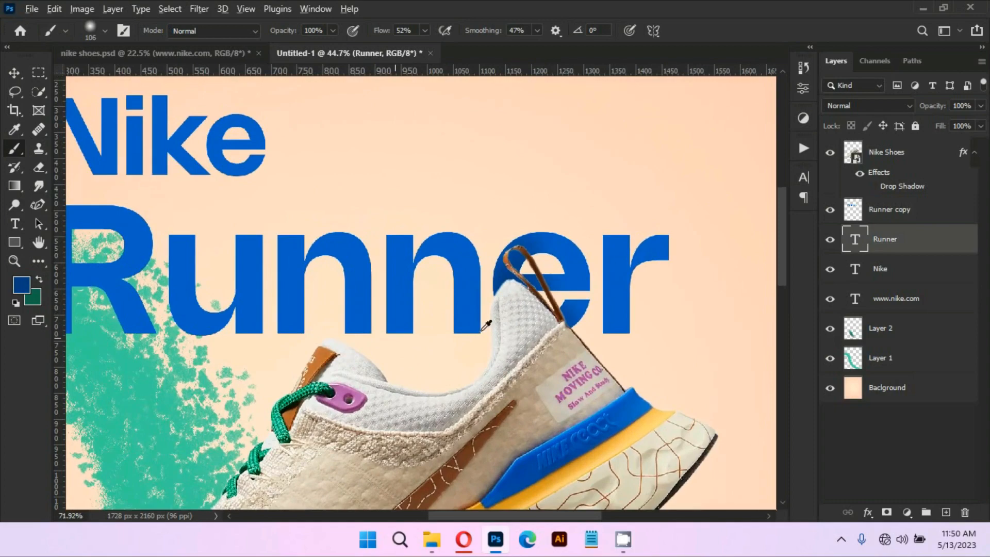
scroll(486, 324, "down", 10)
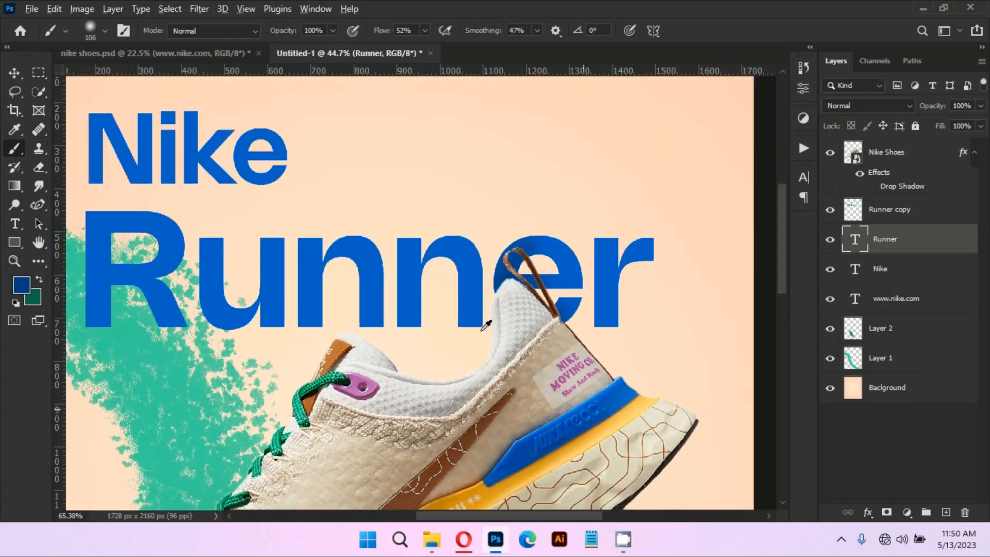
scroll(487, 324, "down", 3)
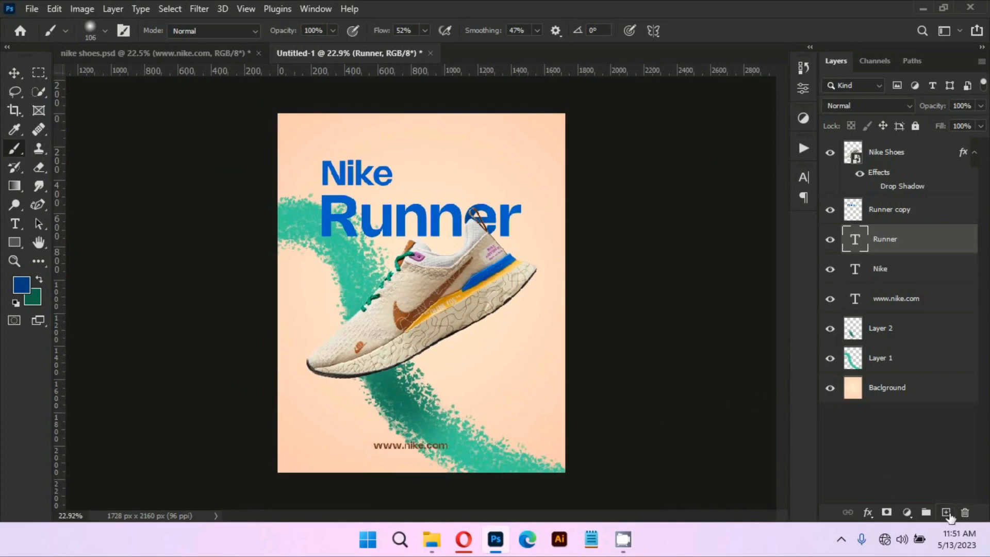
left_click(947, 512)
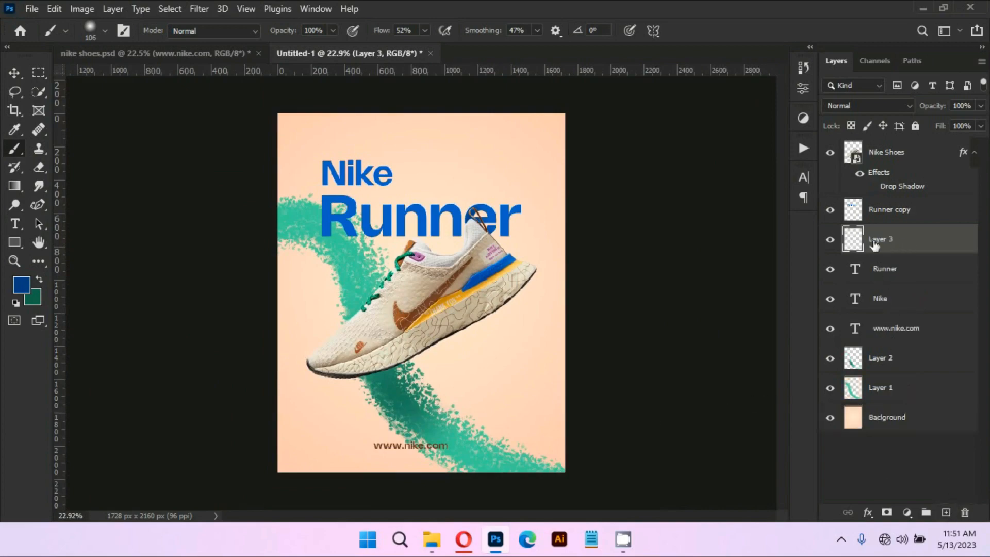
Step: Choose a textured brush from Dry Media Brushes and paint a curved blue test line beside the teal stroke below the shoe
scroll(449, 433, "up", 12)
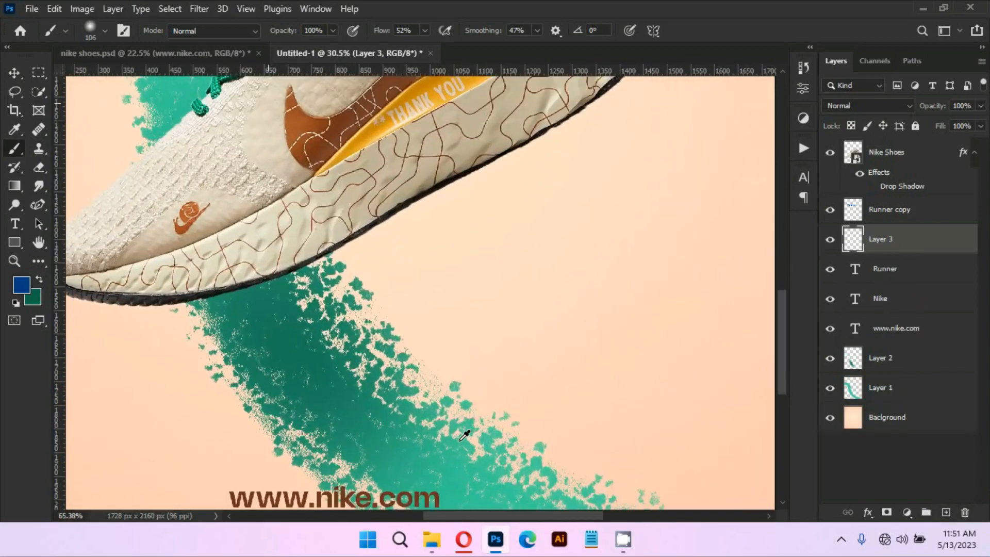
left_click(105, 30)
scroll(129, 248, "down", 5)
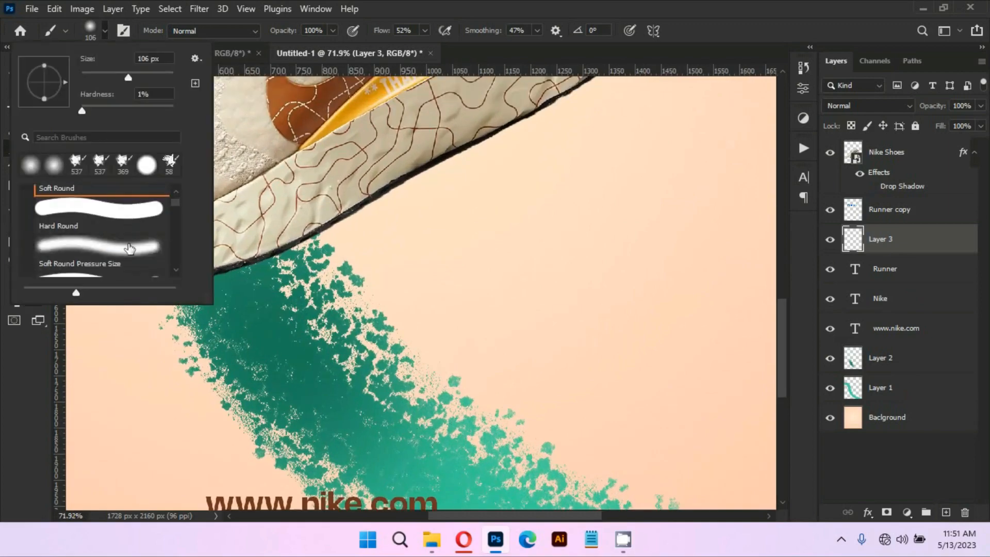
scroll(129, 250, "down", 4)
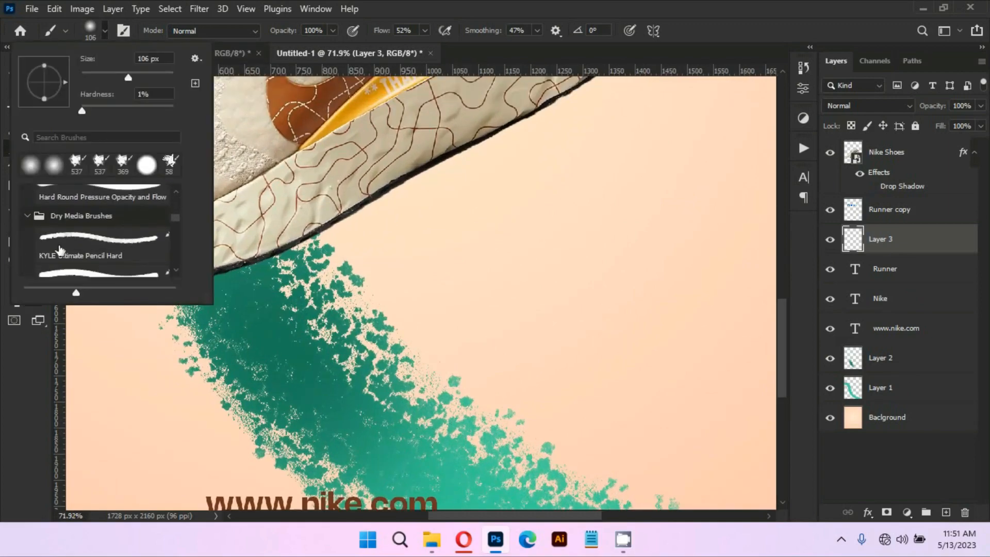
left_click(94, 251)
left_click(105, 31)
left_click_drag(439, 308, 445, 311)
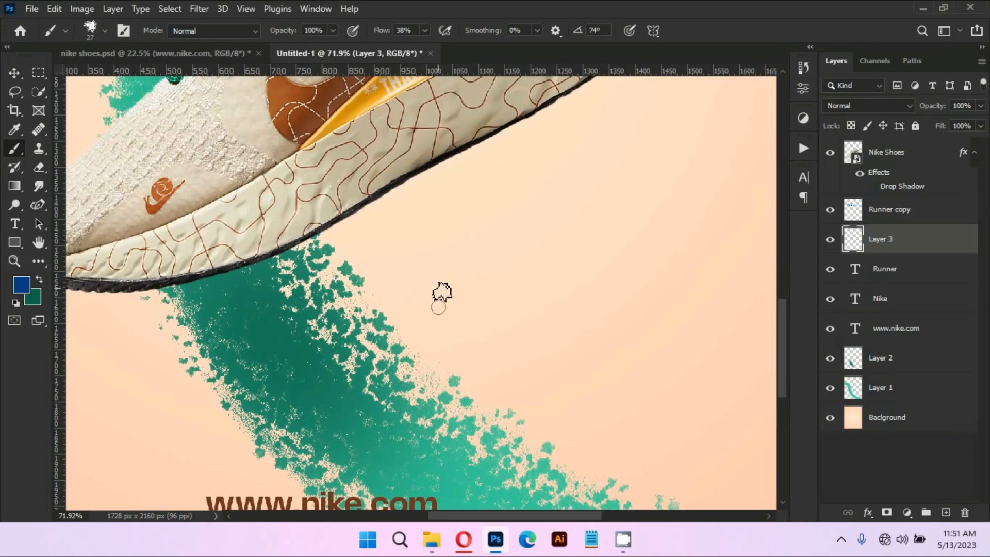
mouse_move(431, 252)
left_mouse_down()
mouse_move(463, 359)
mouse_move(392, 383)
left_mouse_up()
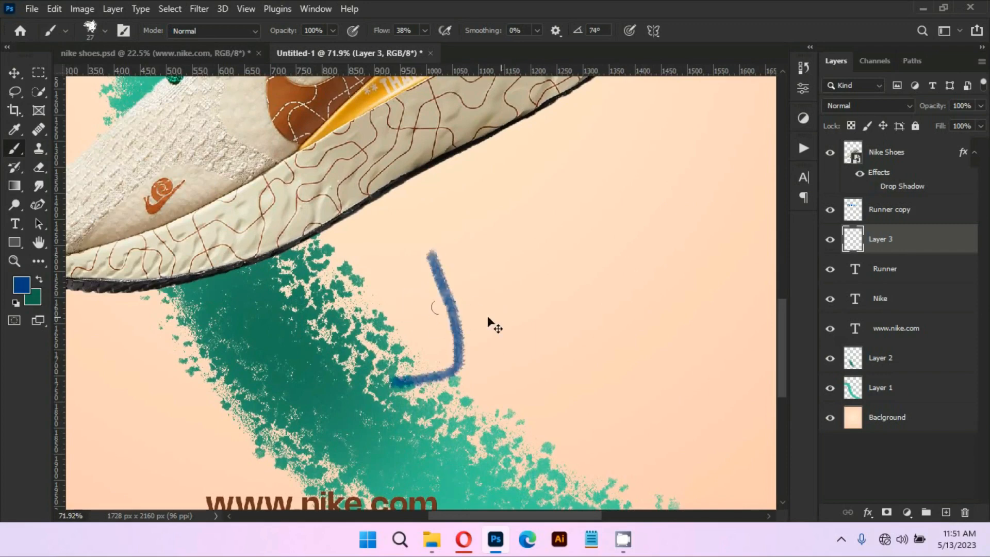
Step: Undo the blue test line, set Flow to 100% and Smoothing to 48%, and try out the opening stroke of a letter J
key("ctrl+z")
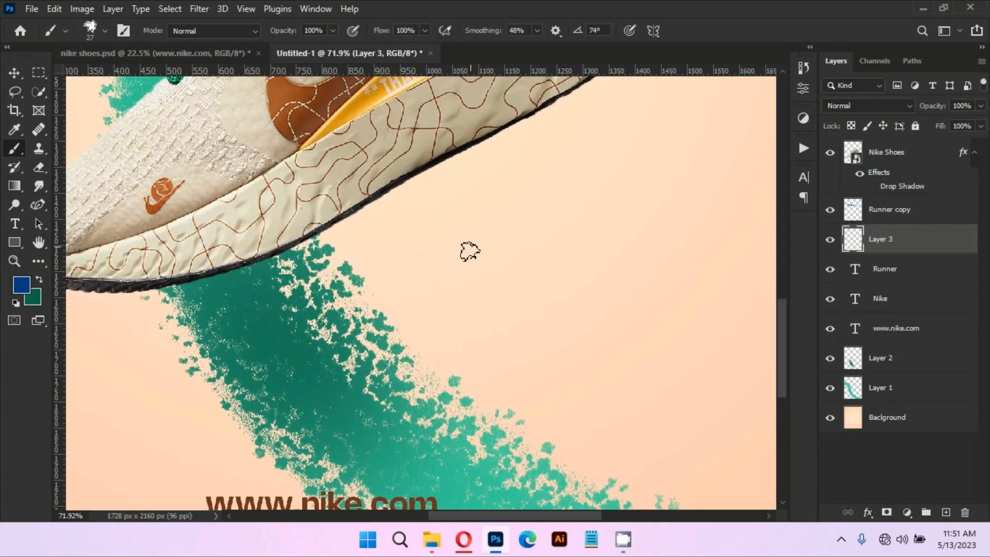
left_click_drag(428, 235, 431, 297)
key("ctrl+z")
mouse_move(442, 237)
left_mouse_down()
mouse_move(407, 357)
mouse_move(407, 340)
left_mouse_up()
key("ctrl+z")
Step: Hand-write the word Just in dark blue, slanting upward, on the peach area below the shoe's sole
mouse_move(442, 245)
left_mouse_down()
mouse_move(405, 361)
mouse_move(417, 343)
left_mouse_up()
mouse_move(464, 253)
left_mouse_down()
mouse_move(525, 316)
mouse_move(511, 270)
mouse_move(506, 316)
mouse_move(509, 260)
left_mouse_up()
key("ctrl+z")
mouse_move(541, 229)
left_mouse_down()
mouse_move(572, 269)
mouse_move(536, 294)
left_mouse_up()
left_click_drag(549, 174, 617, 277)
mouse_move(594, 205)
left_mouse_down()
mouse_move(568, 220)
mouse_move(573, 227)
mouse_move(579, 207)
mouse_move(567, 215)
left_mouse_up()
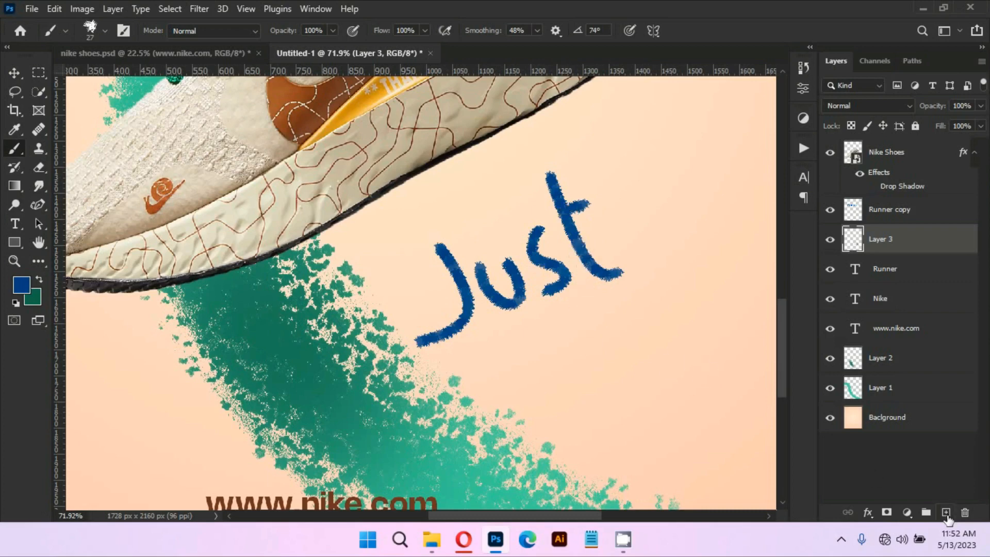
Step: Create a new layer and hand-write the word do in blue below Just
left_click(947, 516)
left_click_drag(552, 326, 596, 427)
left_click_drag(570, 368, 597, 427)
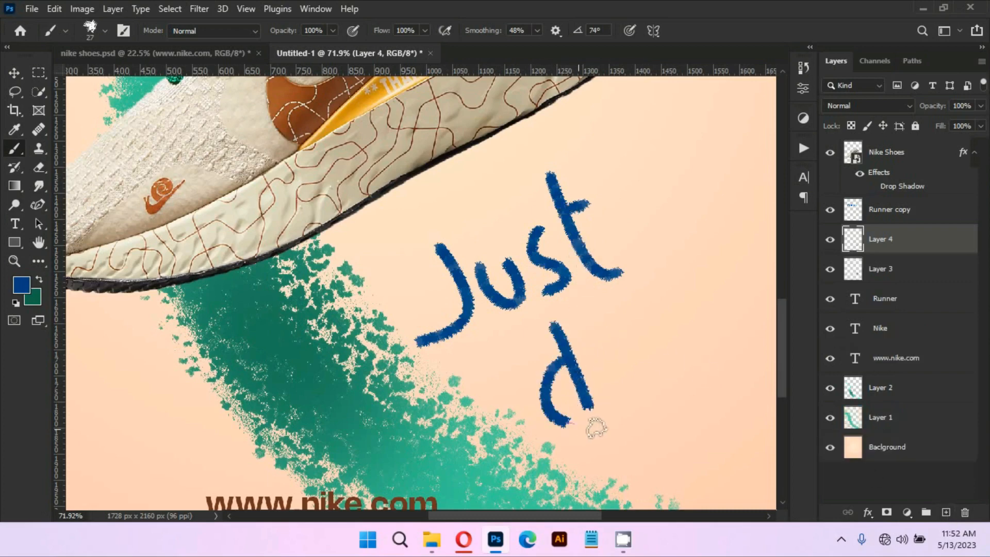
mouse_move(613, 343)
left_mouse_down()
mouse_move(611, 414)
mouse_move(657, 391)
mouse_move(593, 347)
left_mouse_up()
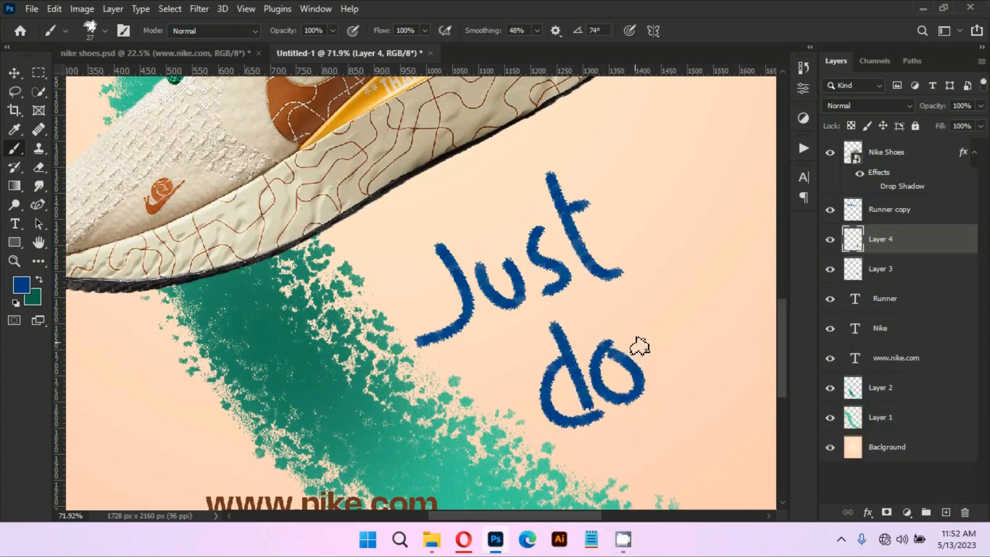
Step: Create another new layer and hand-write the word it in blue beside do
left_click(946, 513)
mouse_move(621, 413)
left_mouse_down()
mouse_move(588, 423)
mouse_move(529, 419)
left_mouse_up()
mouse_move(601, 325)
left_mouse_down()
mouse_move(628, 398)
mouse_move(642, 386)
left_mouse_up()
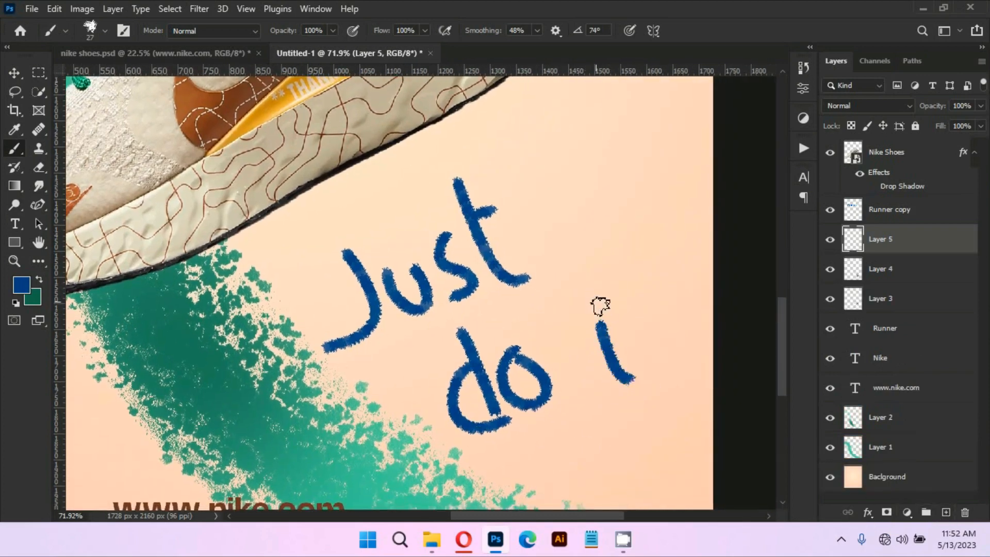
mouse_move(610, 255)
left_mouse_down()
mouse_move(654, 367)
mouse_move(669, 361)
left_mouse_up()
left_click_drag(625, 310, 645, 297)
scroll(540, 299, "down", 5)
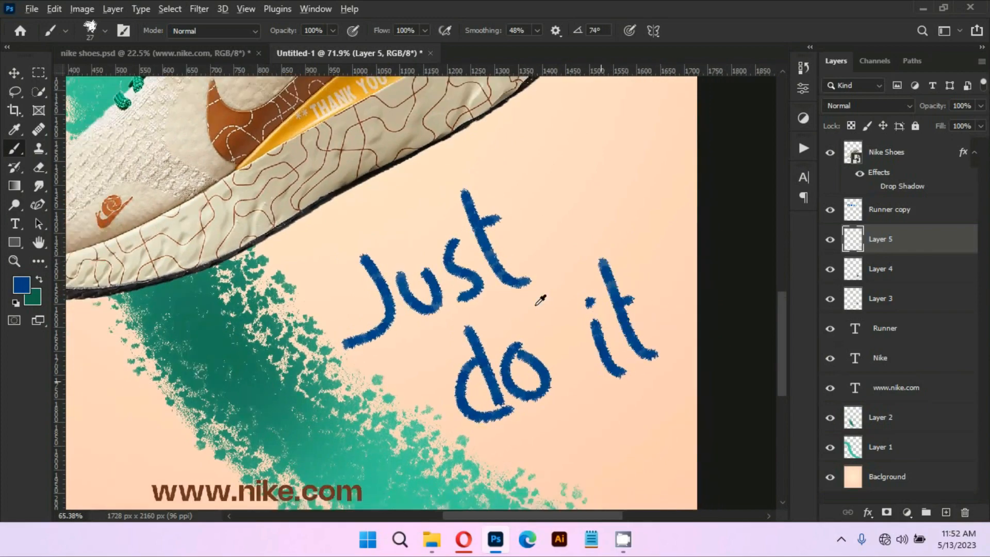
Step: Scale the handwritten Just to about 53.5% and move it onto the teal stroke below the shoe
key("v")
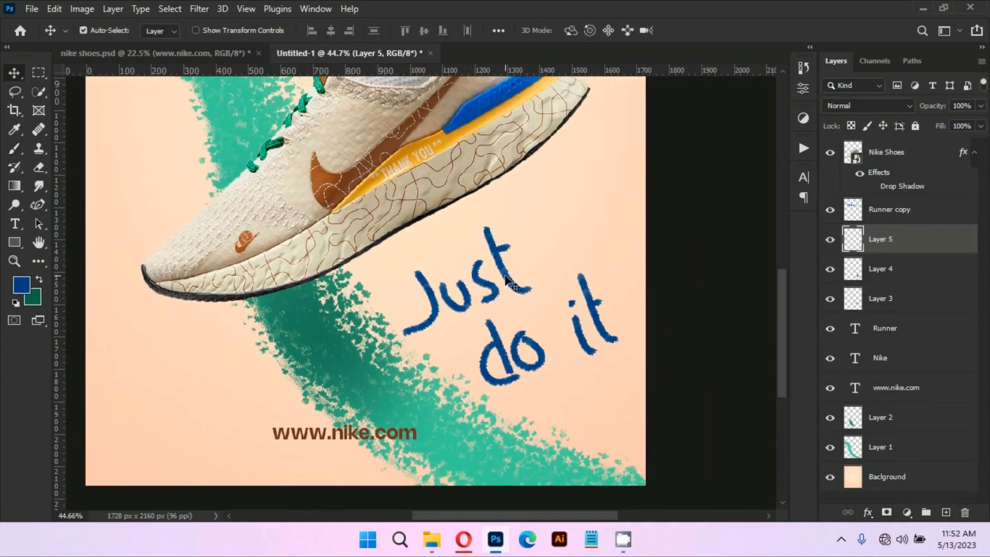
left_click(503, 290)
left_click_drag(534, 225, 472, 288)
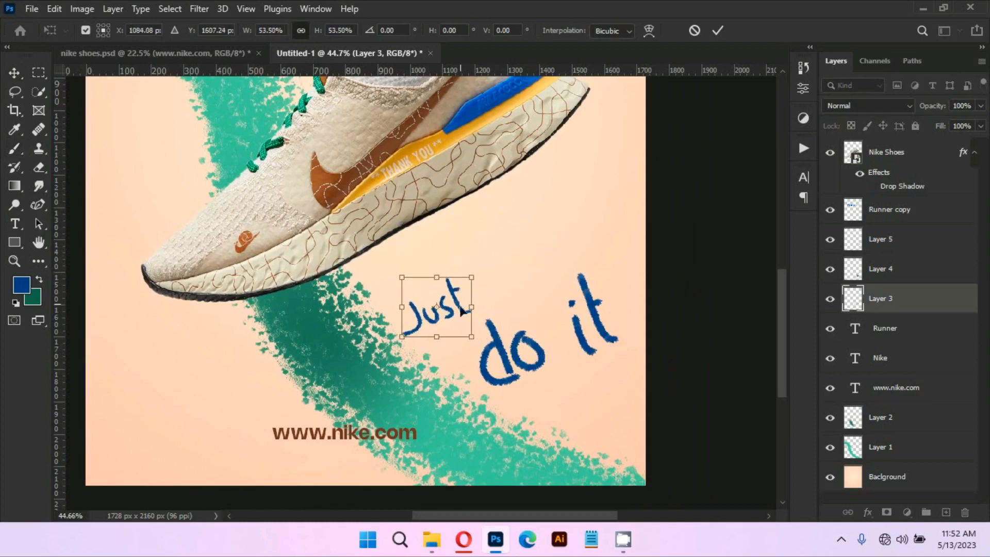
mouse_move(420, 325)
left_mouse_down()
mouse_move(352, 340)
mouse_move(354, 352)
left_mouse_up()
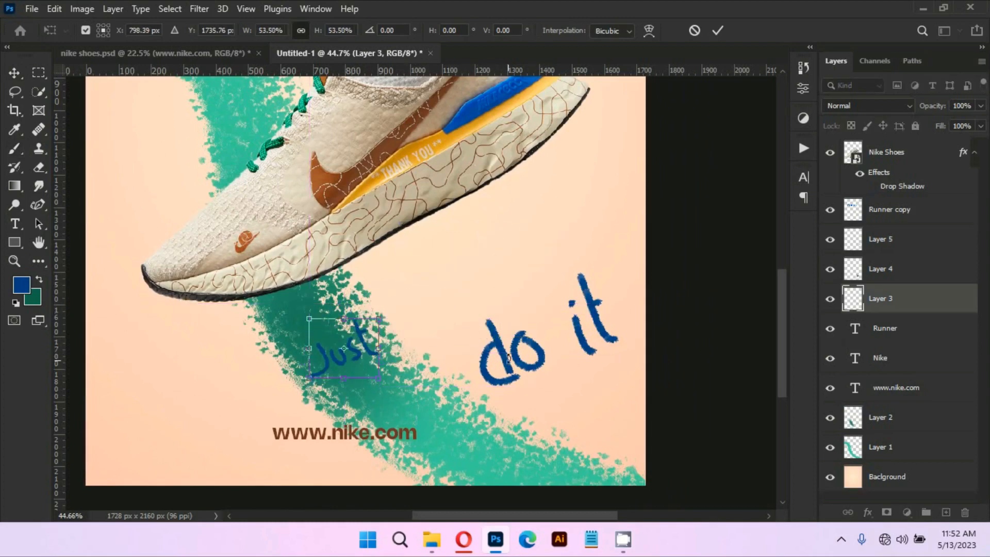
left_click(717, 31)
Step: Scale the handwritten do to about 42.5% and place it on the teal stroke just below Just
left_click(514, 370)
left_click_drag(543, 321, 383, 384)
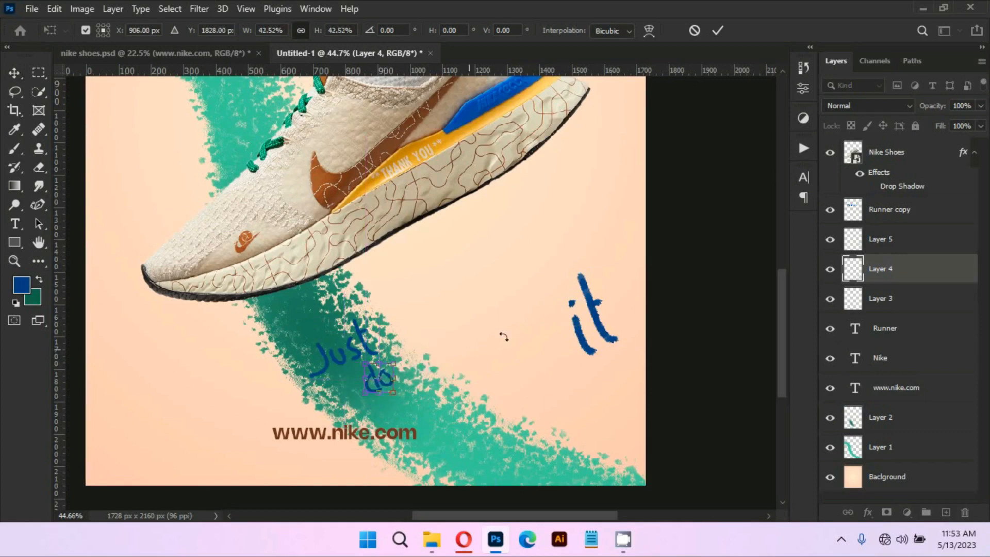
key("Return")
key("ctrl+t")
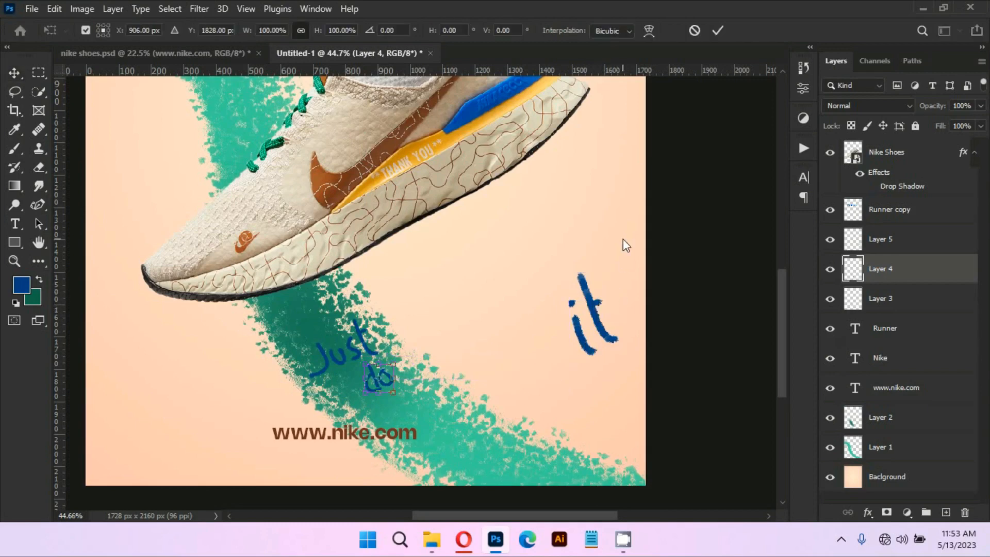
key("Return")
Step: Shrink the handwritten it into place beside do, and merge the three handwriting layers into one
left_click(599, 322)
key("ctrl+t")
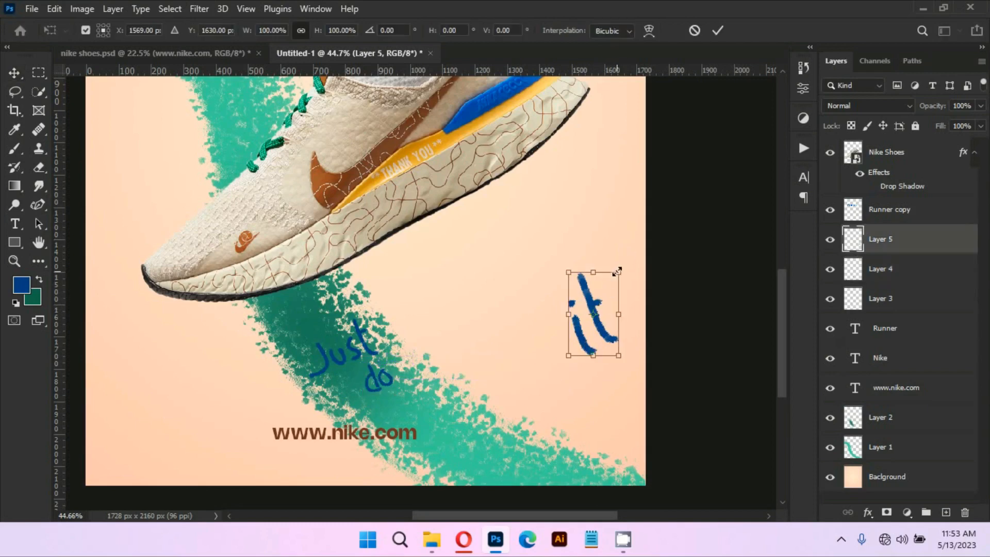
left_click_drag(648, 281, 408, 370)
key("Return")
scroll(525, 336, "down", 4)
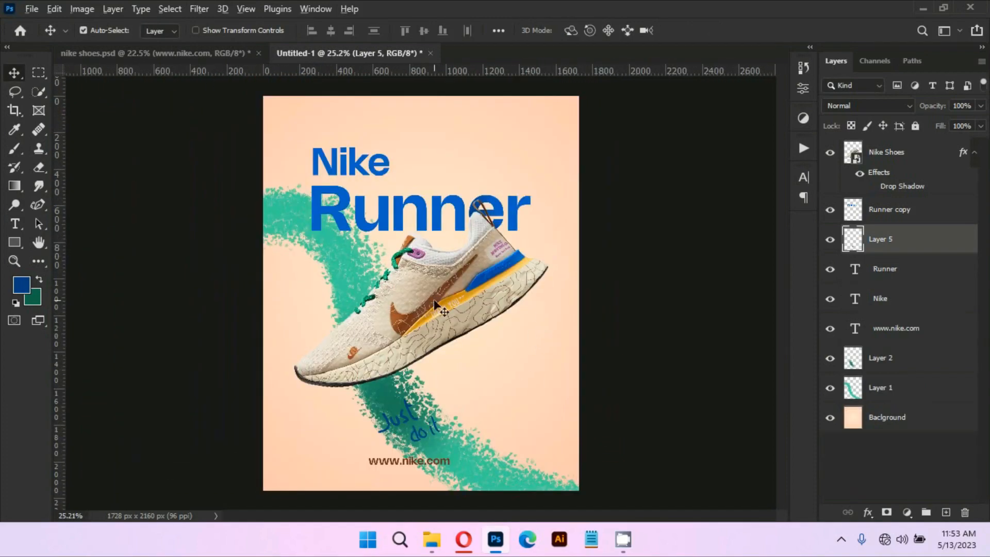
scroll(435, 304, "down", 1)
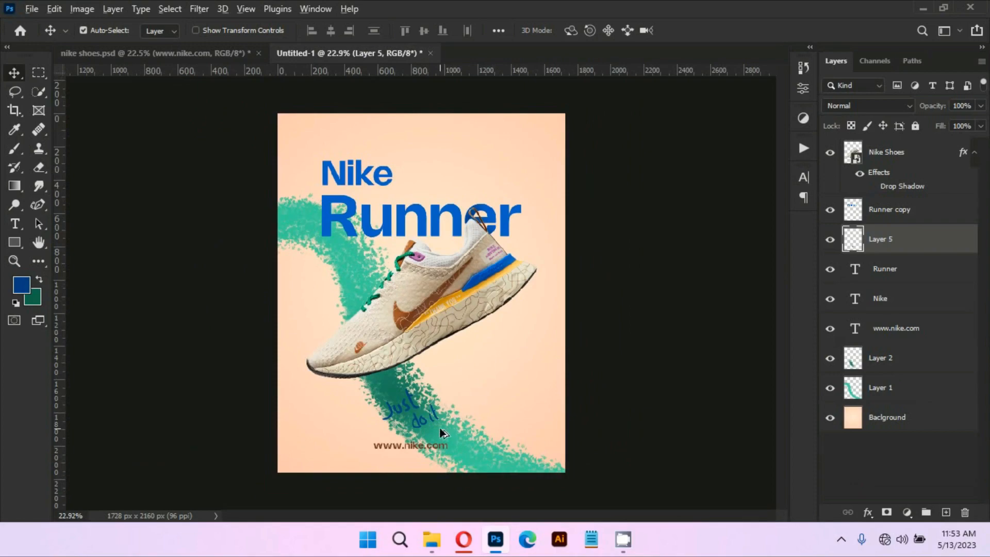
scroll(441, 432, "up", 4)
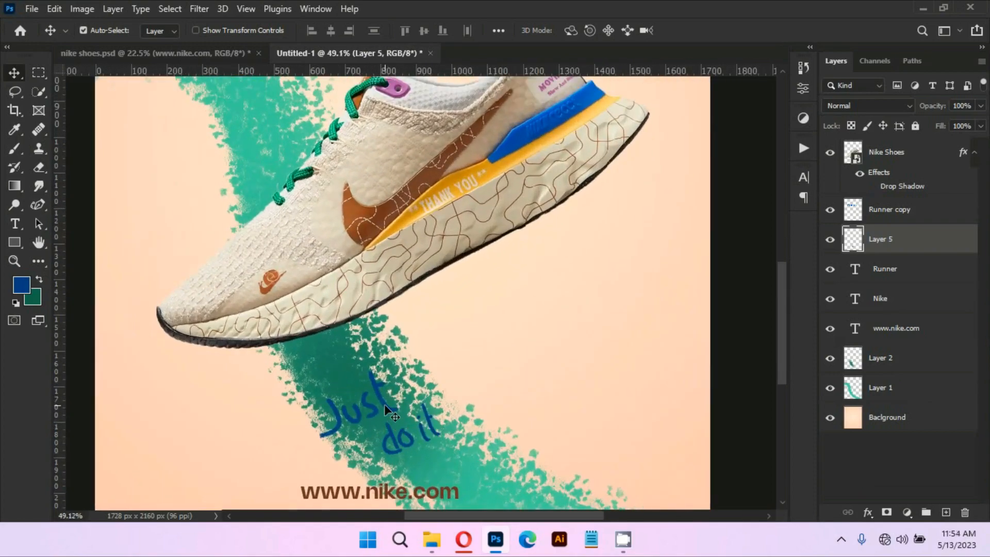
scroll(385, 403, "down", 2)
left_click_drag(443, 420, 437, 342)
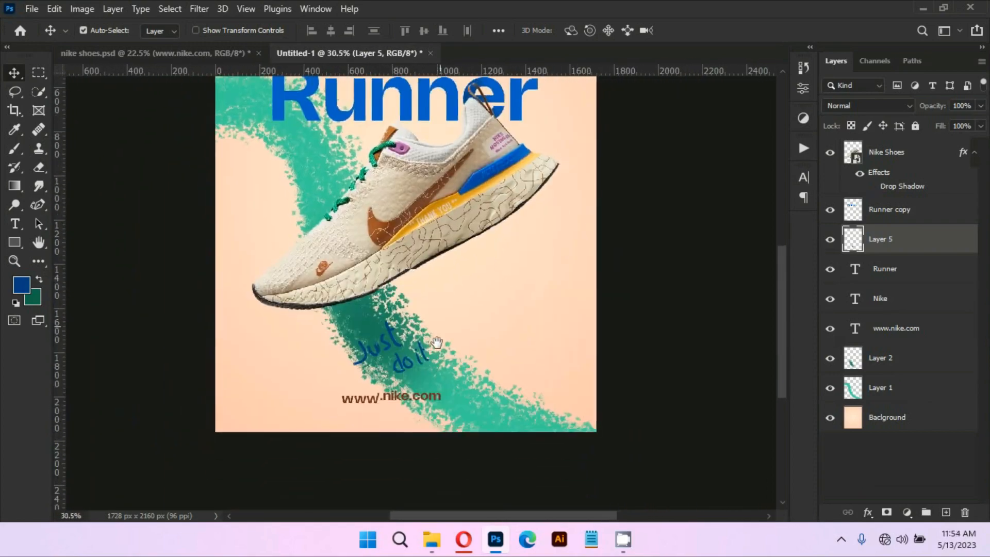
scroll(407, 416, "up", 2)
left_click_drag(395, 415, 392, 435)
left_click_drag(372, 323, 376, 354)
scroll(470, 346, "down", 3)
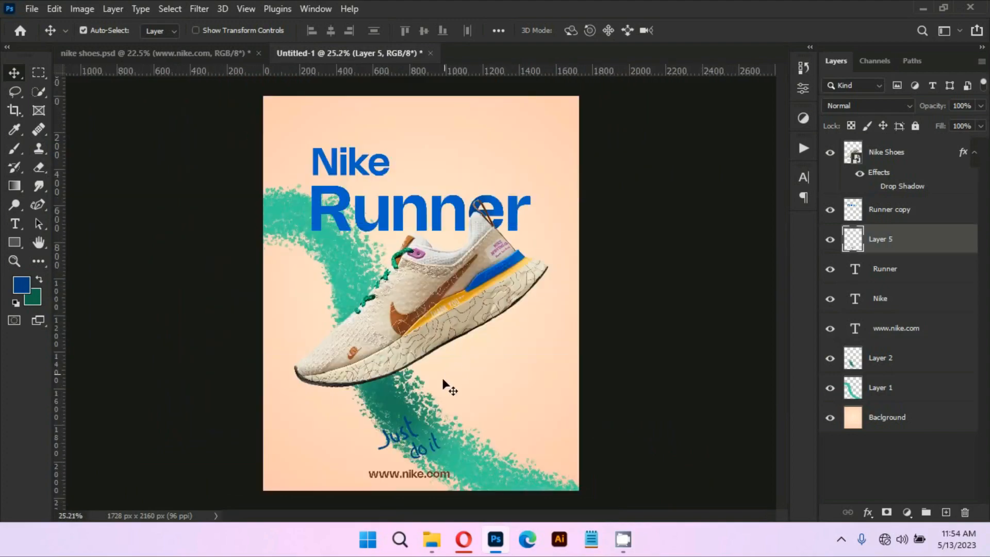
scroll(428, 474, "up", 3)
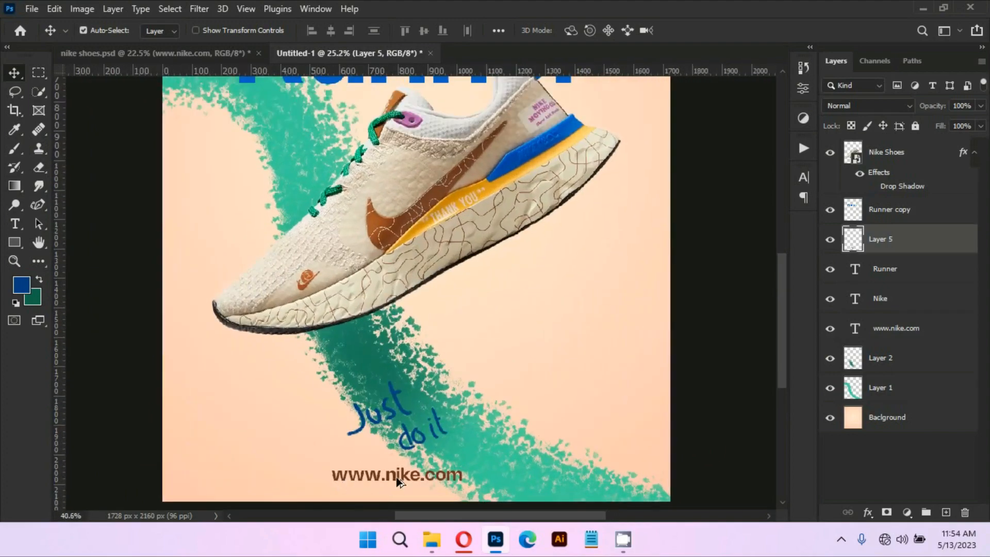
left_click(318, 31)
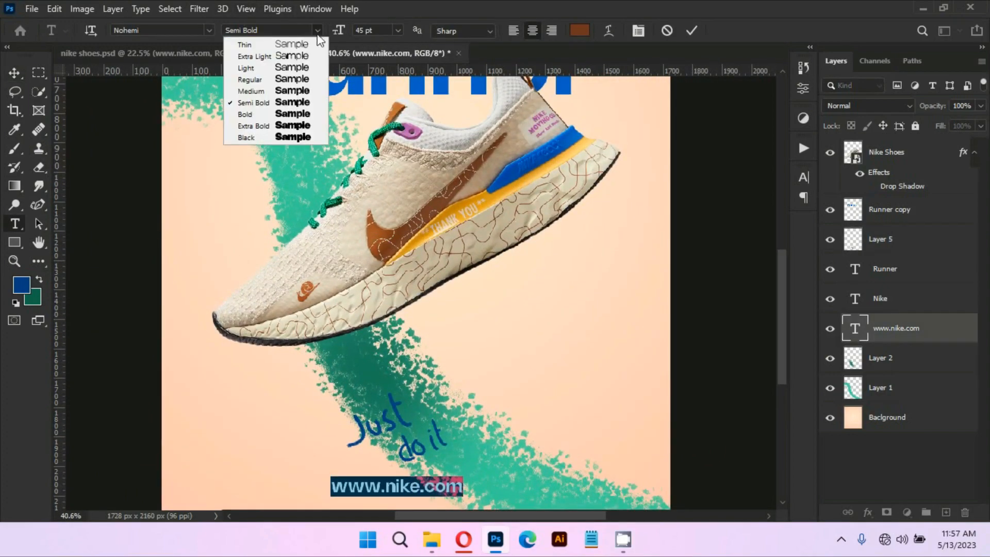
left_click(292, 80)
left_click(318, 30)
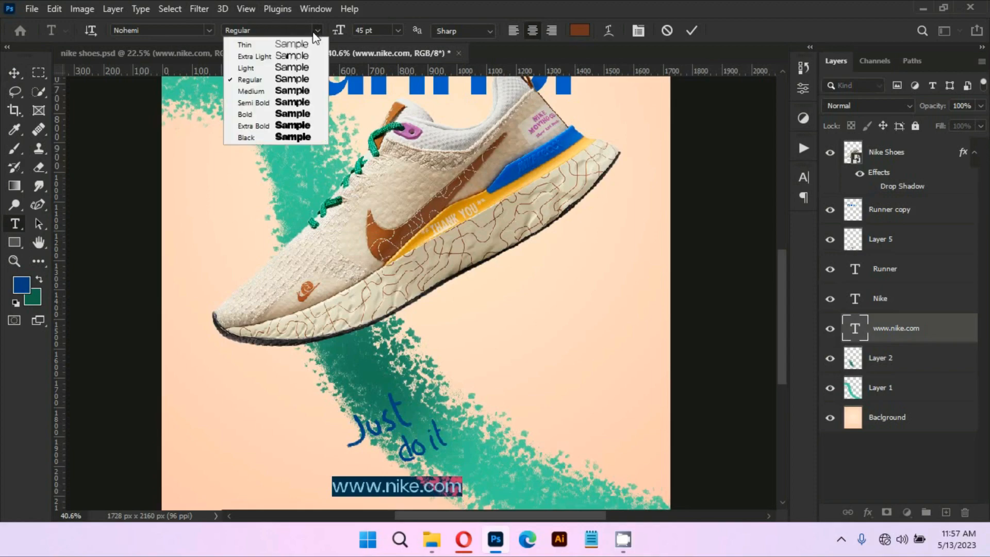
left_click(281, 67)
left_click(317, 30)
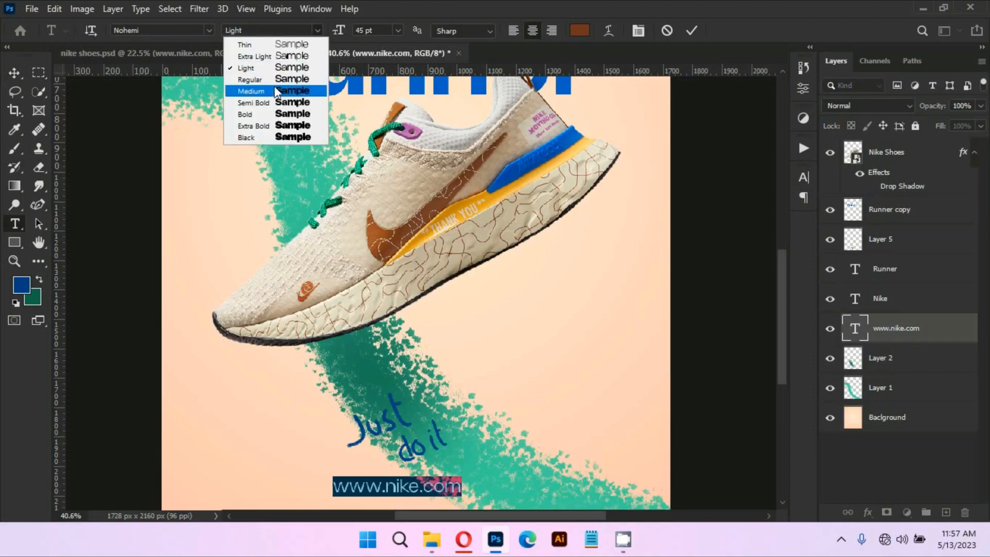
left_click(278, 82)
left_click(692, 30)
key("v")
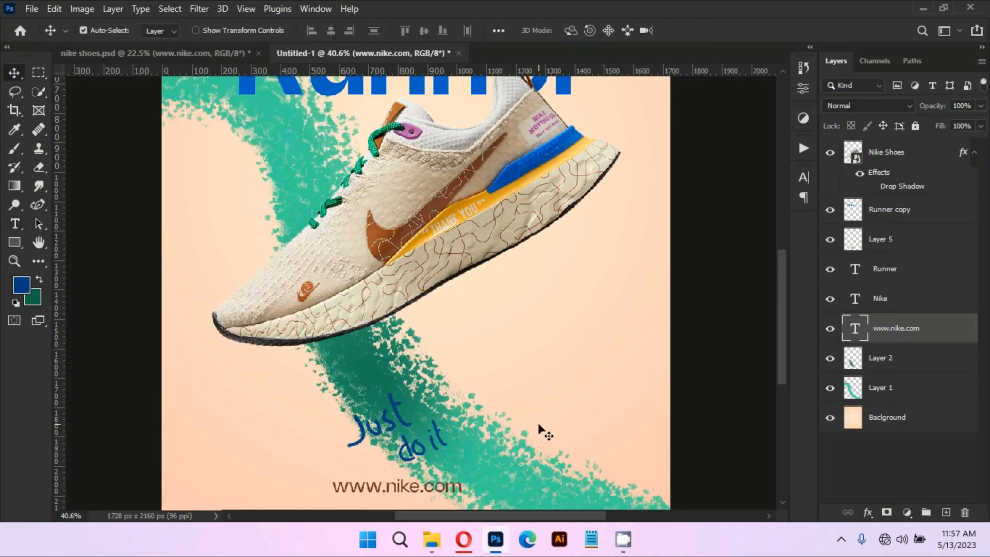
Step: Place a horizontal guide along the top of the word Nike and a vertical guide at the end of Runner's final r
scroll(538, 423, "down", 4)
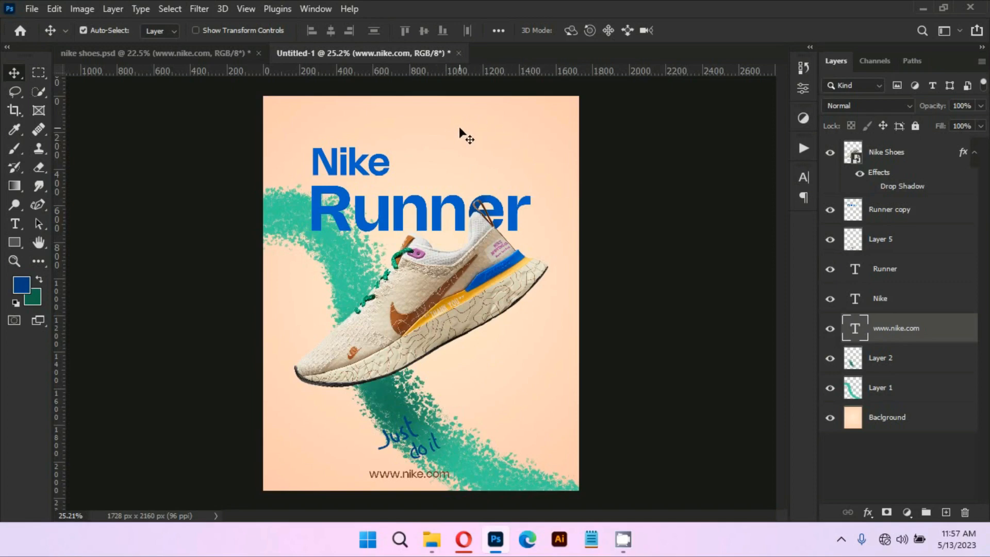
scroll(477, 154, "up", 2)
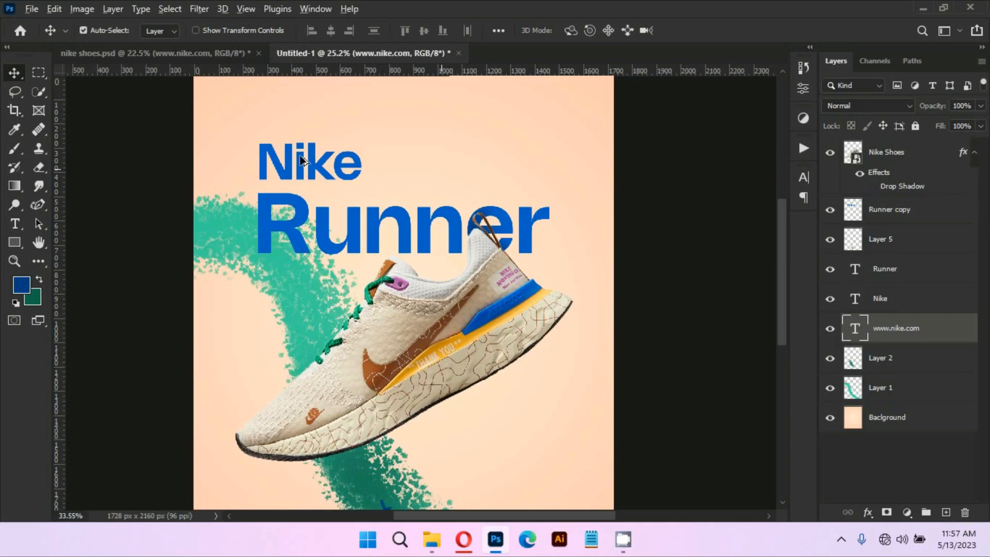
scroll(301, 160, "up", 2)
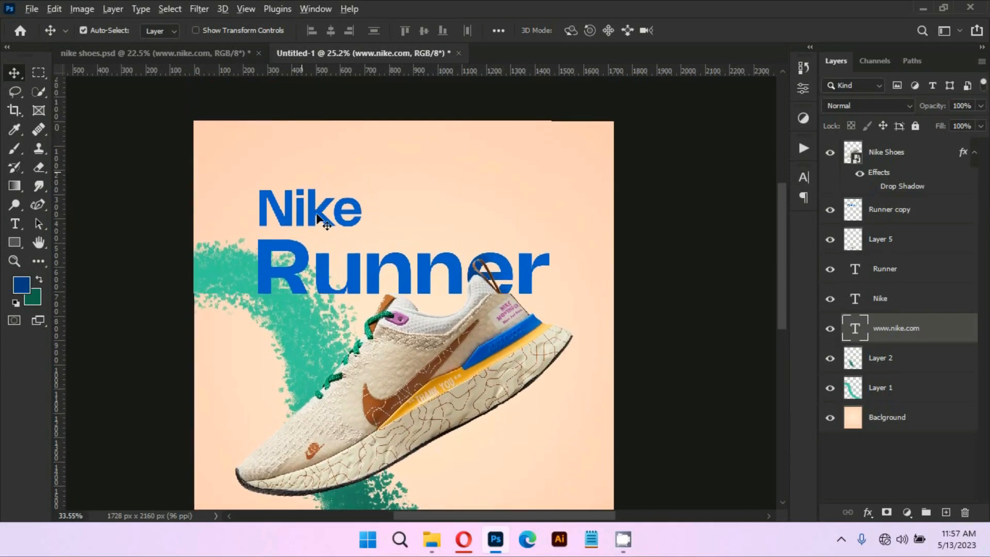
scroll(318, 216, "up", 2)
scroll(331, 283, "up", 3)
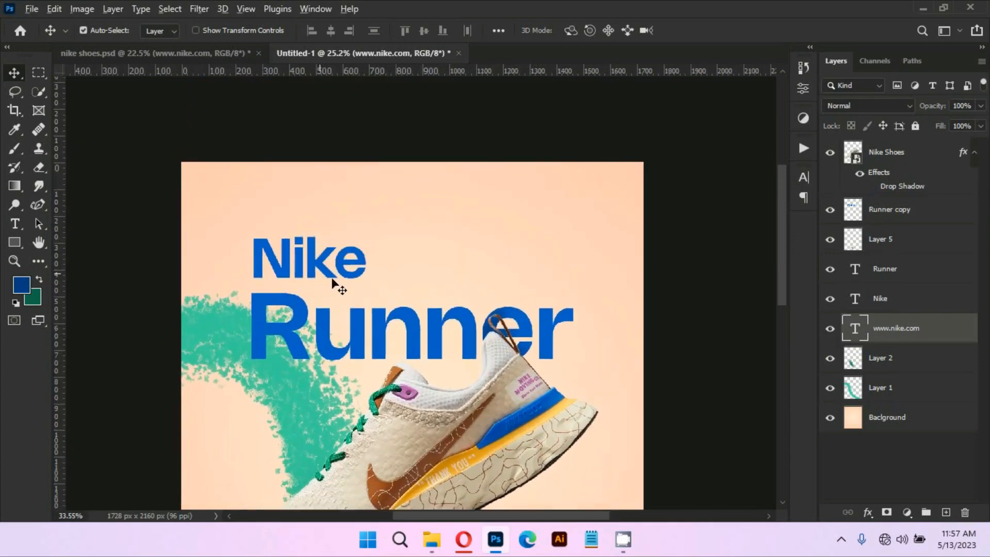
scroll(391, 299, "up", 2)
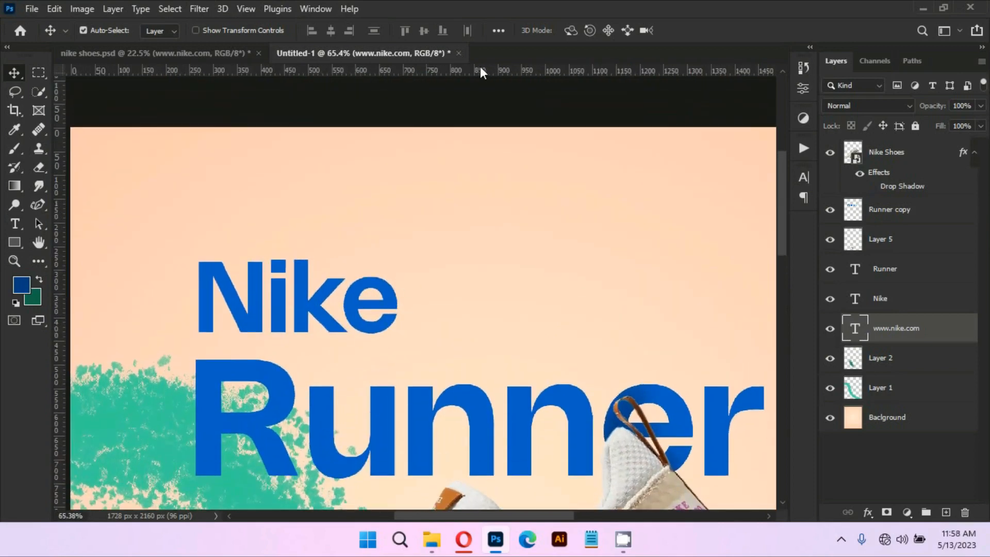
left_click_drag(481, 68, 484, 261)
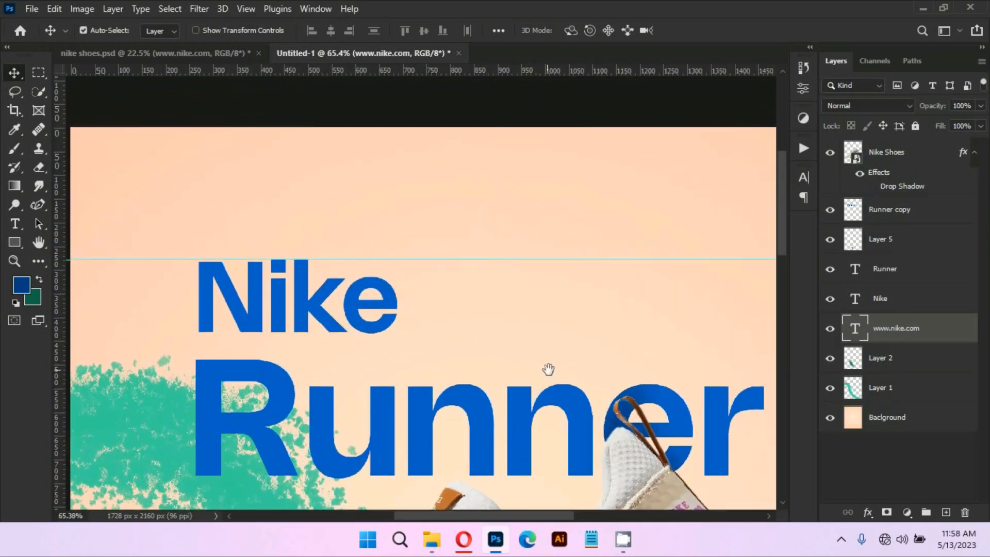
left_click_drag(547, 366, 485, 355)
left_click_drag(59, 336, 701, 449)
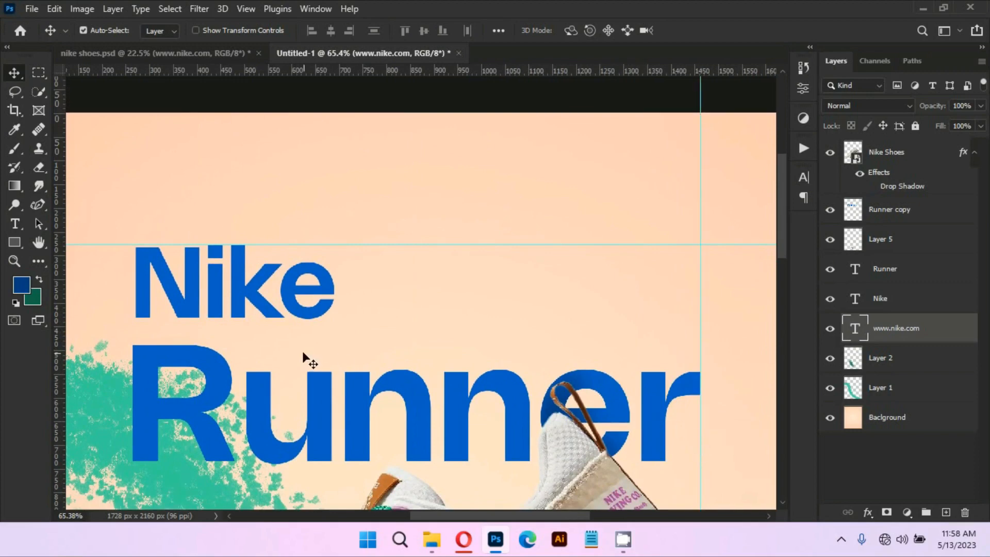
Step: Draw a rectangle about 184 x 42 px below the horizontal guide near the vertical guide and fill it with the recently used brown
left_click(16, 242)
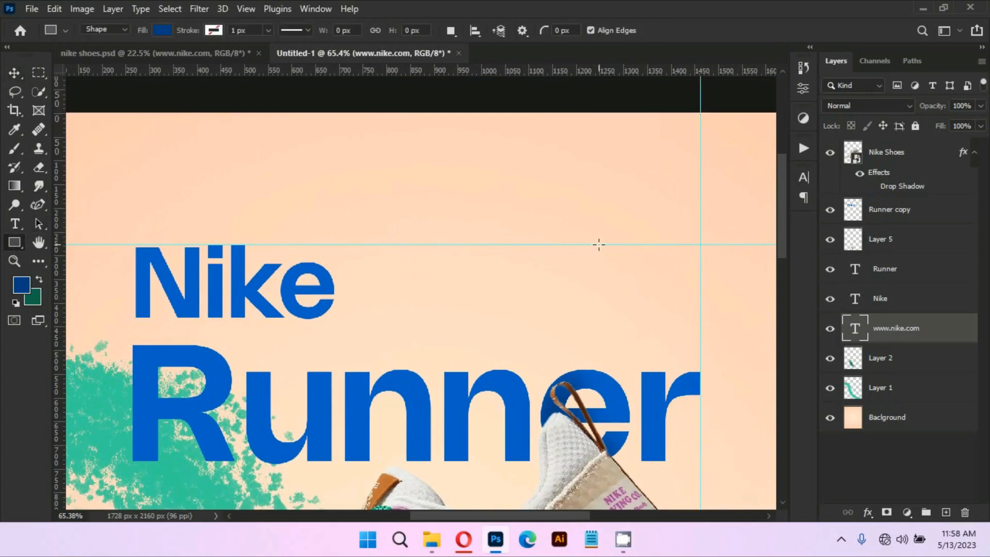
left_click_drag(598, 245, 689, 264)
left_click(672, 213)
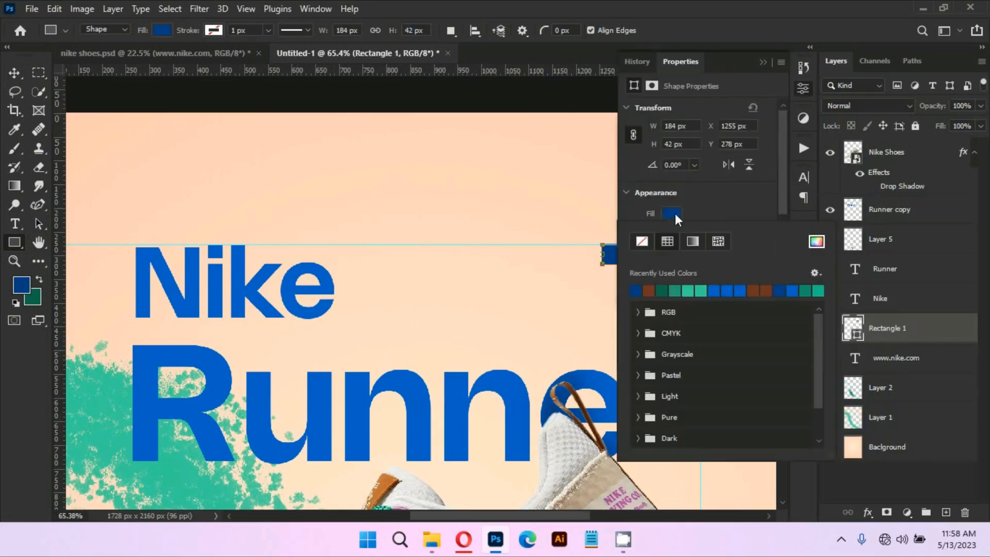
left_click(649, 293)
left_click(764, 62)
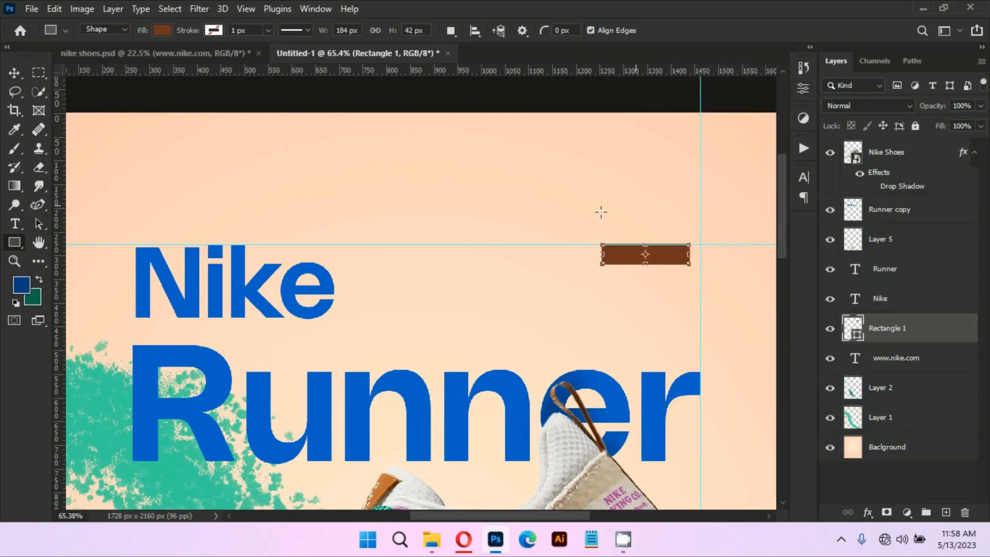
Step: Shift the brown rectangle slightly away from the vertical guide and place a duplicate of it a short distance below
left_click(15, 73)
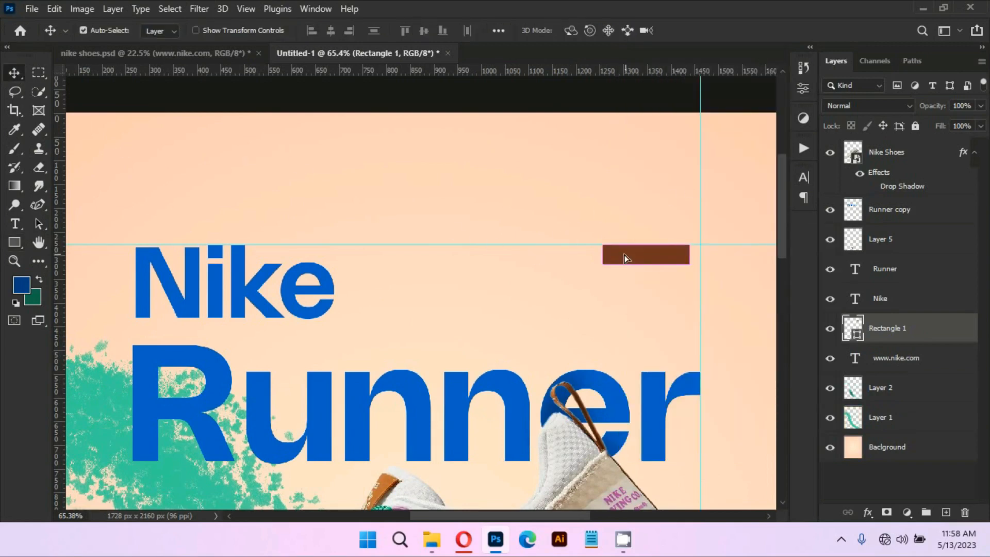
left_click_drag(631, 257, 647, 290)
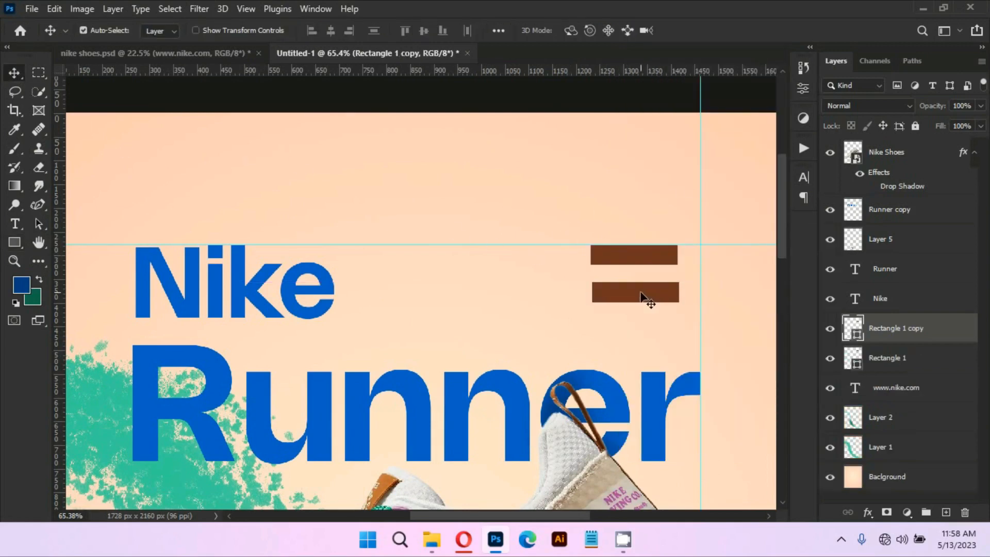
Step: Try rotating the duplicate bar -90° and standing it against the vertical guide, then undo back to the unrotated copy
key("ctrl+t")
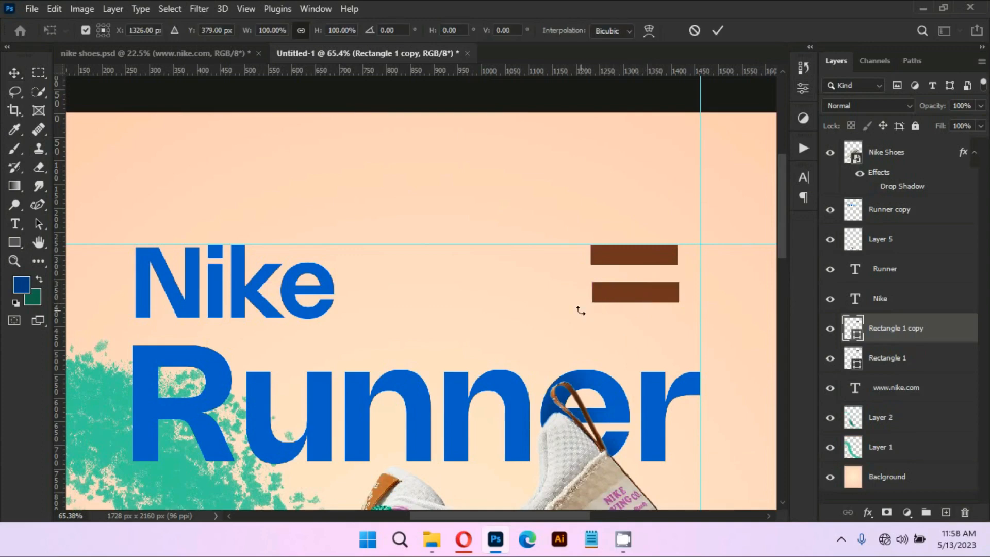
left_click_drag(579, 307, 687, 333)
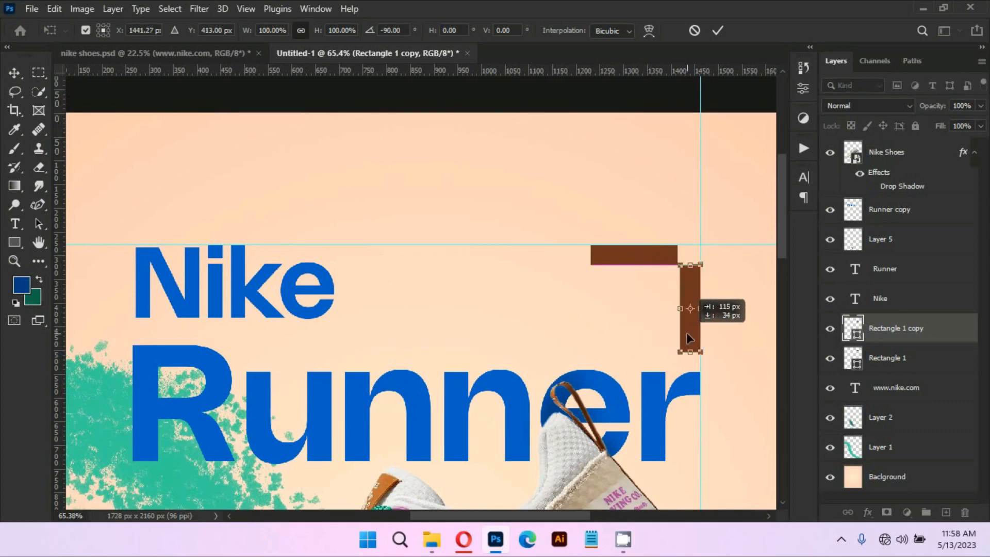
left_click(718, 30)
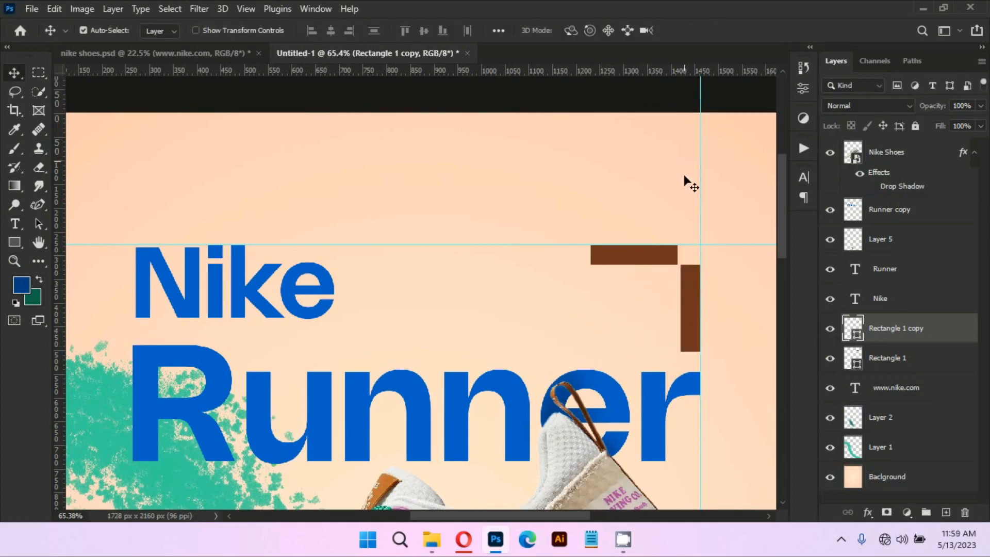
scroll(679, 298, "up", 5)
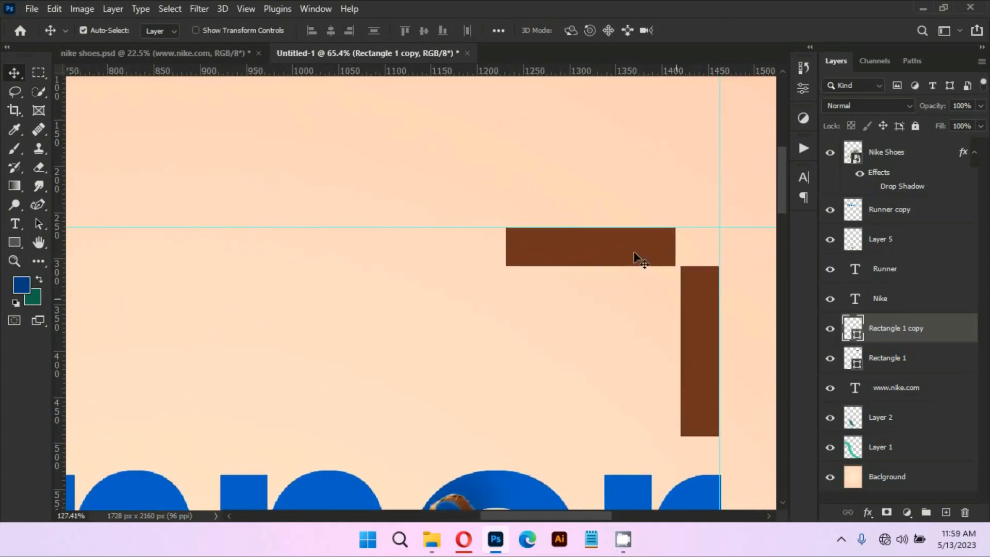
left_click_drag(646, 252, 631, 252)
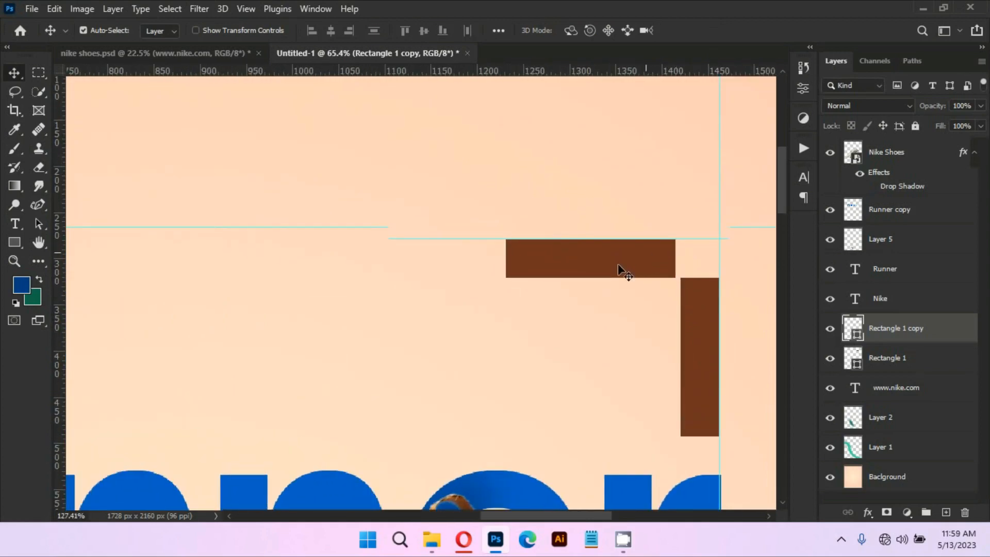
left_click(619, 269)
key("ctrl+z")
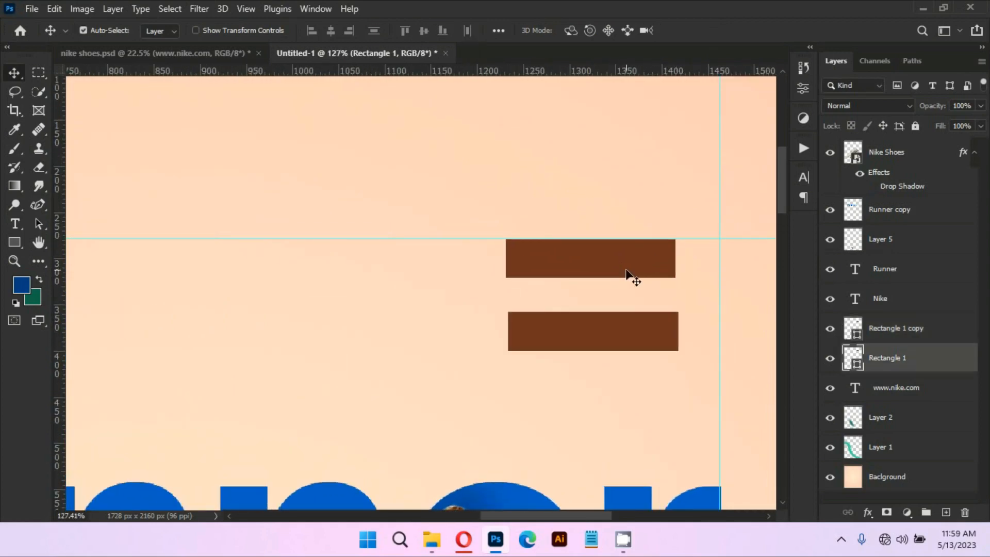
Step: Rotate the lower brown bar a quarter turn and place it against the vertical guide, starting level with the horizontal bar's lower edge
left_click(599, 336)
key("ctrl+t")
left_click_drag(493, 356, 608, 417)
left_click_drag(593, 378, 699, 403)
key("Return")
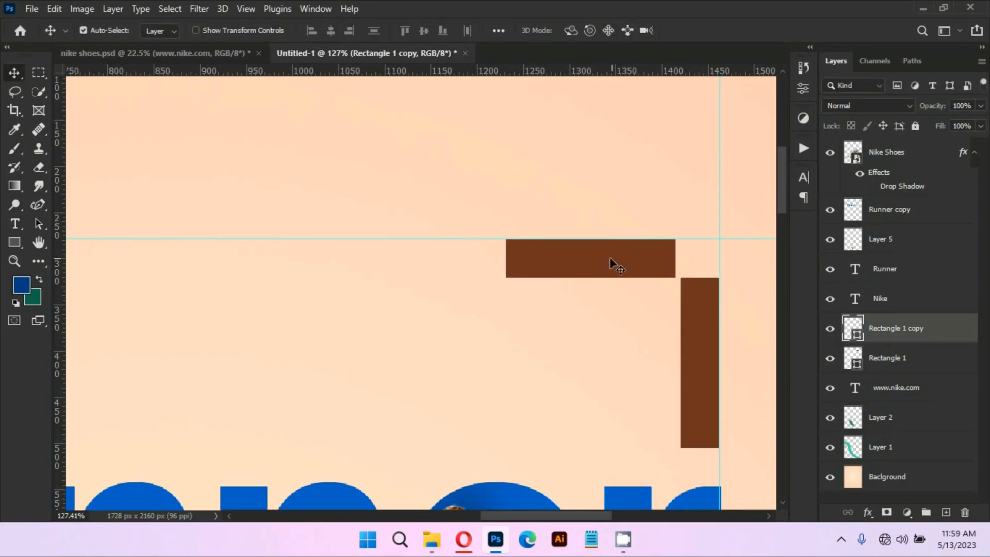
Step: Move the horizontal bar until its corner meets the vertical bar, and shorten the vertical bar from its lower end to about 62% height
left_click_drag(610, 258, 599, 260)
left_click(701, 366)
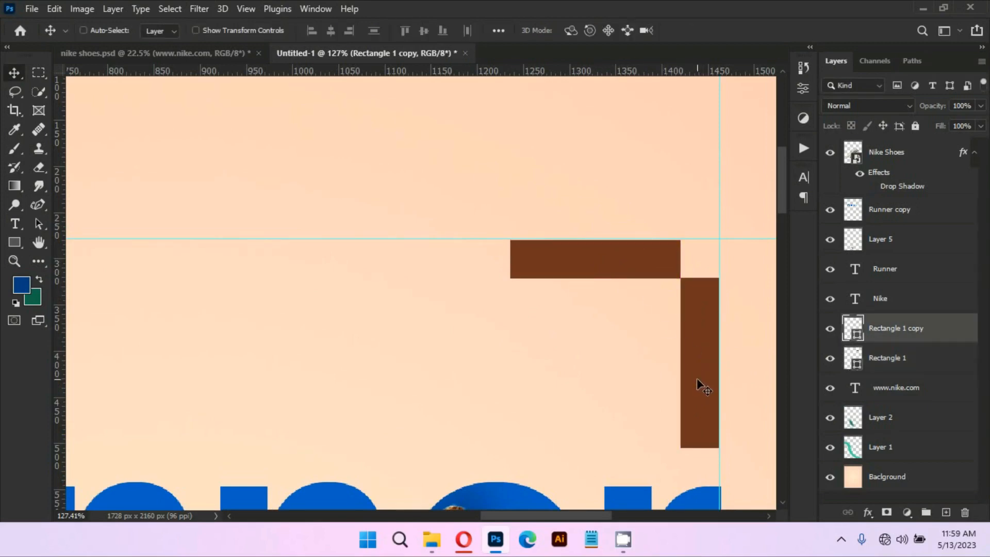
key("ctrl+t")
left_click_drag(698, 449, 702, 384)
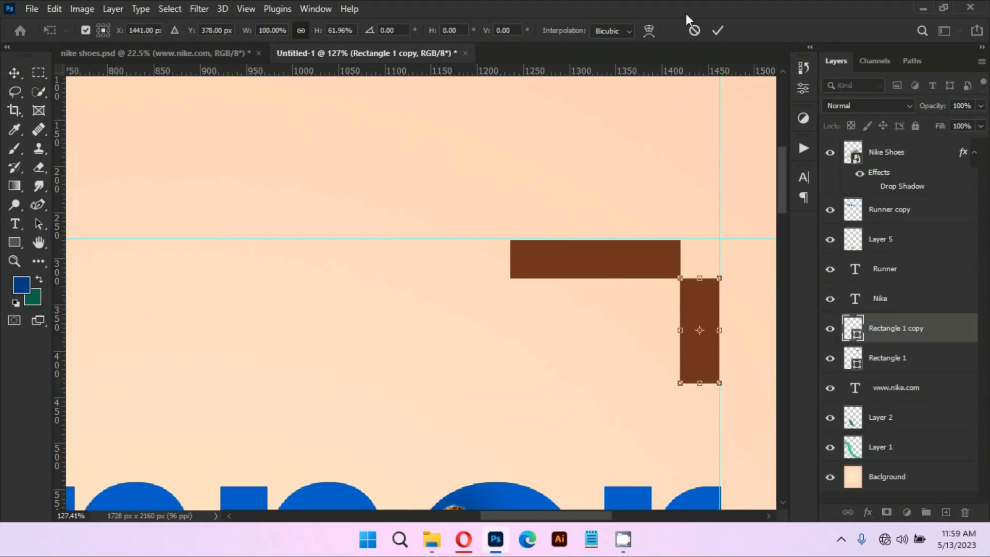
left_click(718, 30)
Step: Remove the horizontal and vertical guides from the poster with the whole canvas in view
scroll(579, 349, "down", 3)
scroll(579, 349, "down", 6)
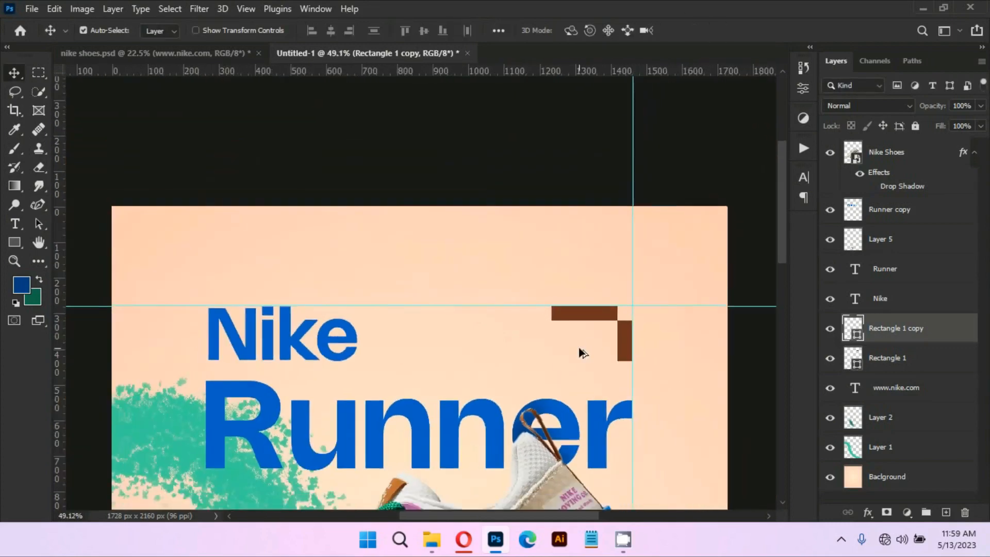
scroll(390, 338, "up", 1)
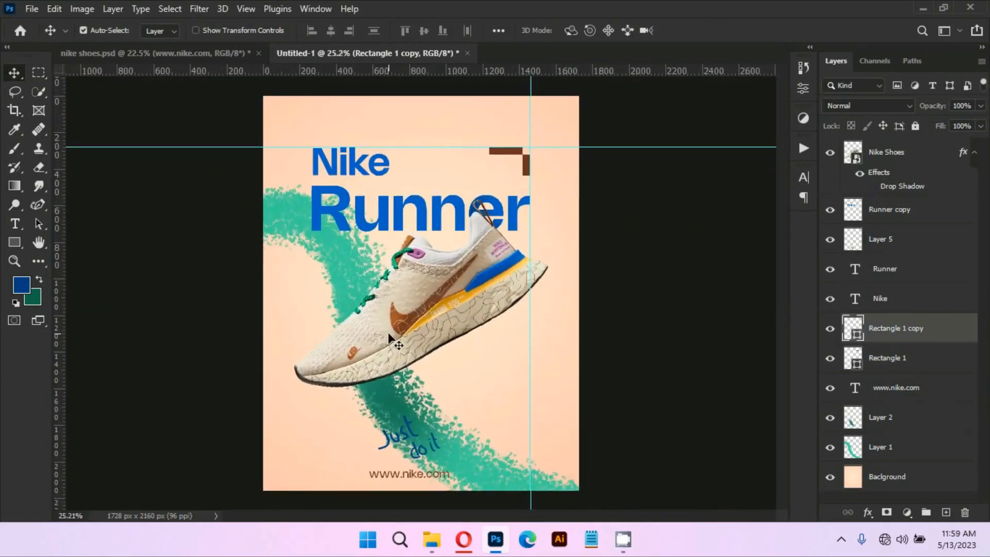
left_click_drag(613, 148, 615, 68)
left_click_drag(529, 145, 54, 156)
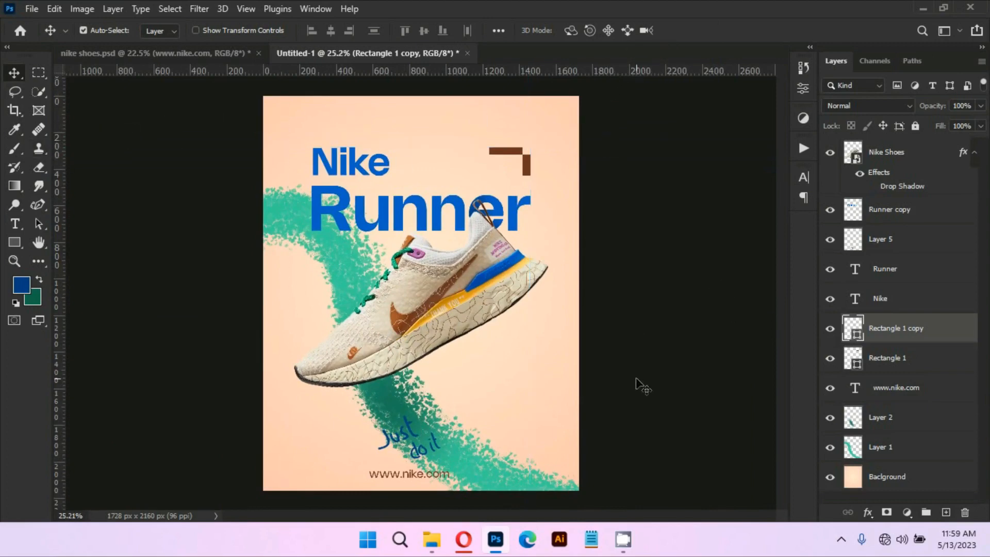